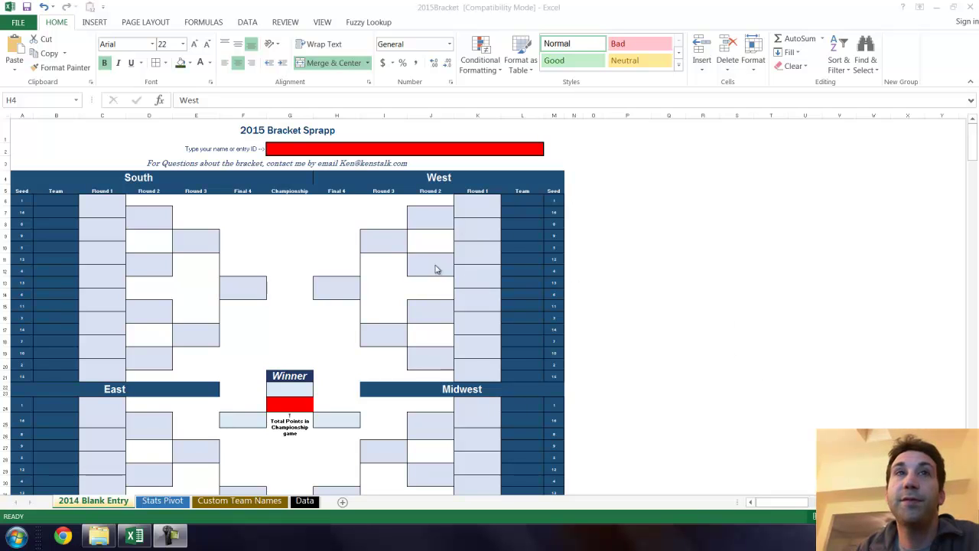
Step: Look over the 2015 Bracket sheet and select the 2015 Team Matchup Analysis table
left_click(317, 129)
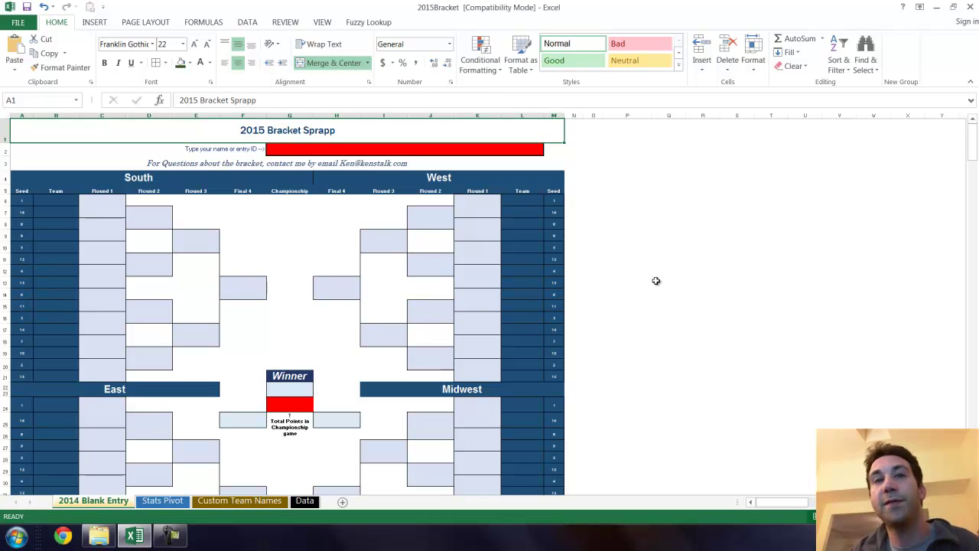
scroll(692, 320, "up", 3)
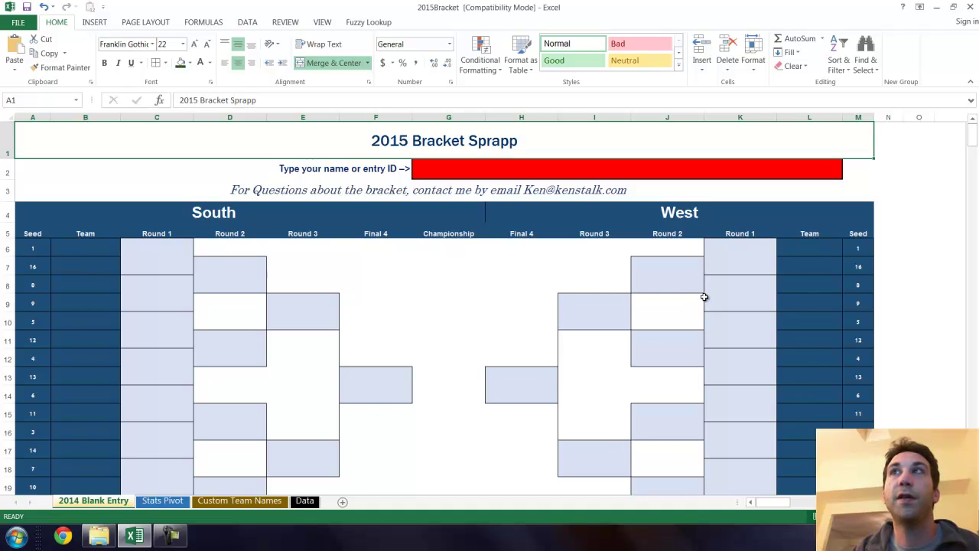
scroll(597, 268, "down", 2)
scroll(596, 264, "up", 2)
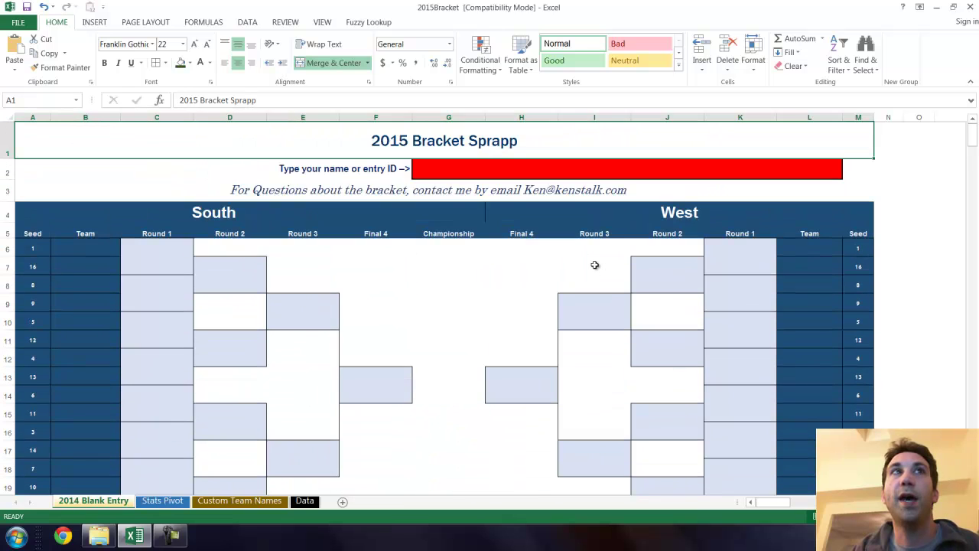
scroll(595, 265, "down", 7)
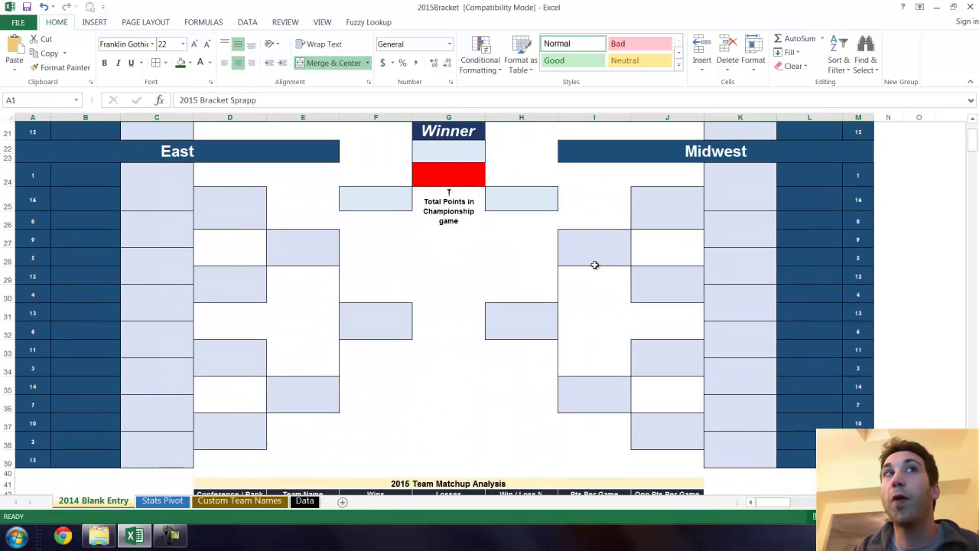
scroll(589, 265, "down", 2)
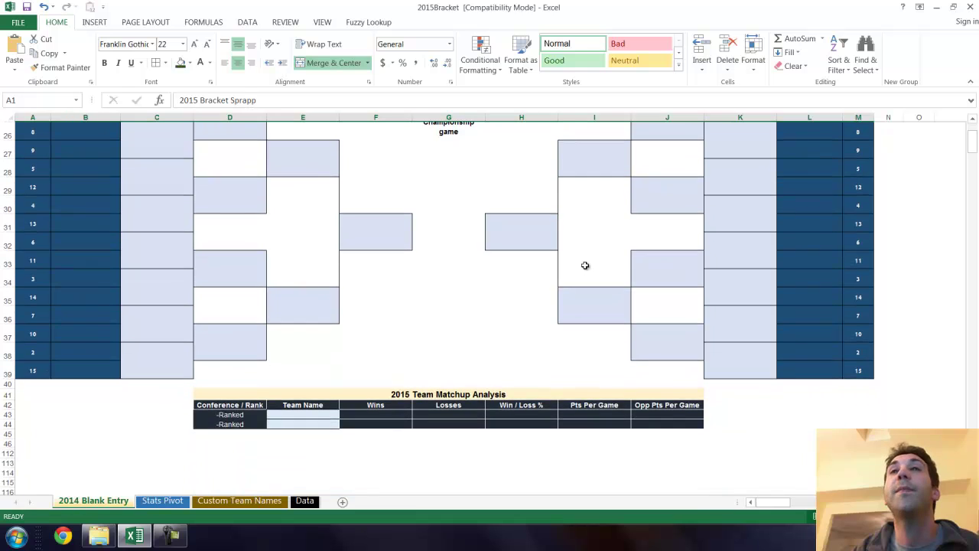
scroll(587, 266, "up", 8)
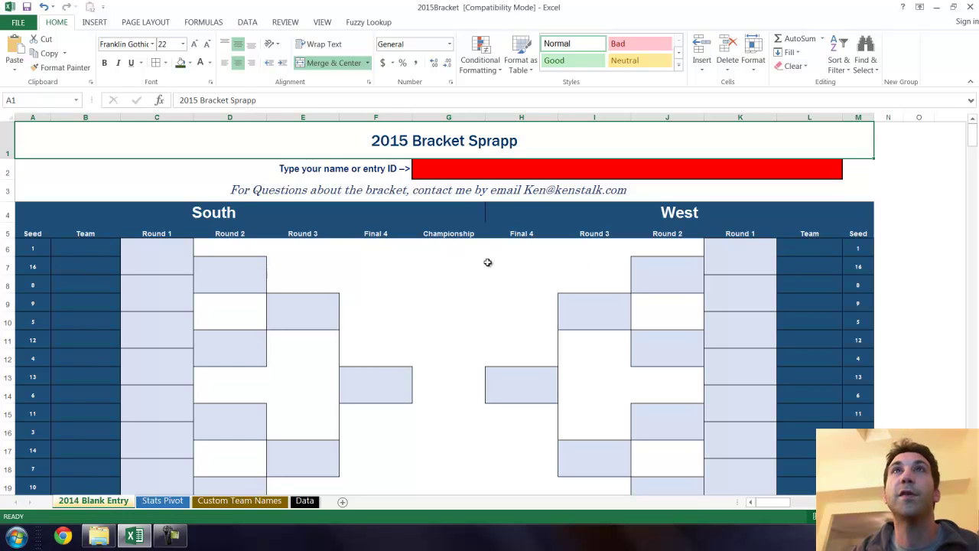
scroll(482, 266, "down", 10)
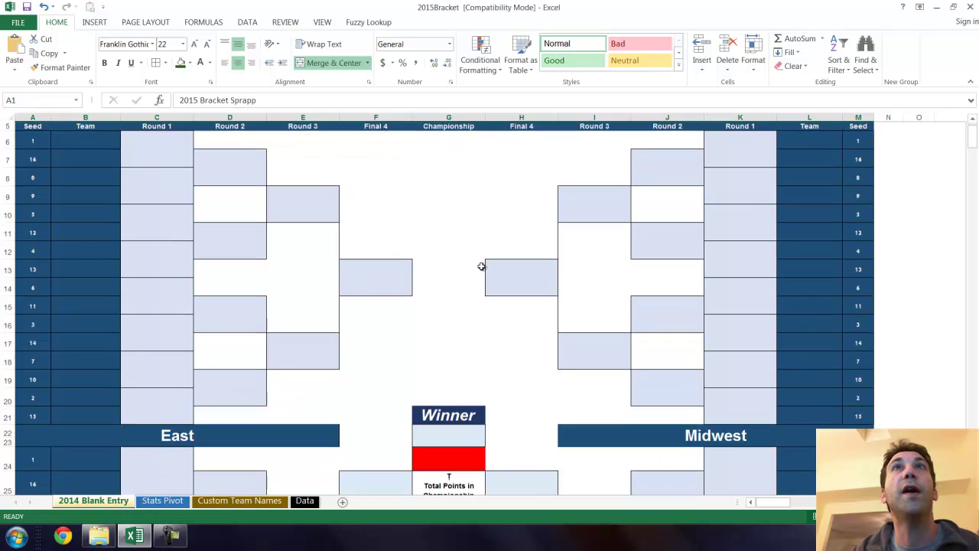
scroll(556, 375, "up", 3)
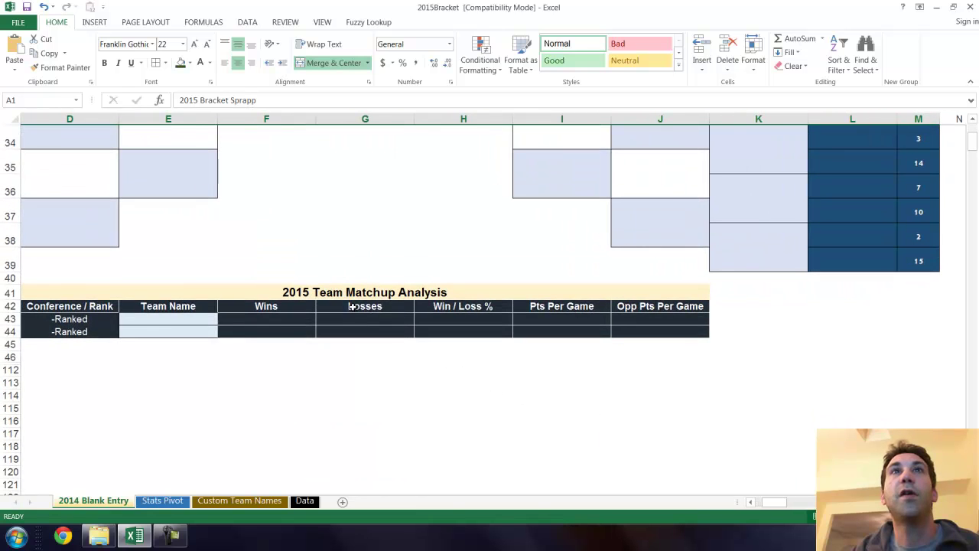
left_click_drag(242, 290, 306, 332)
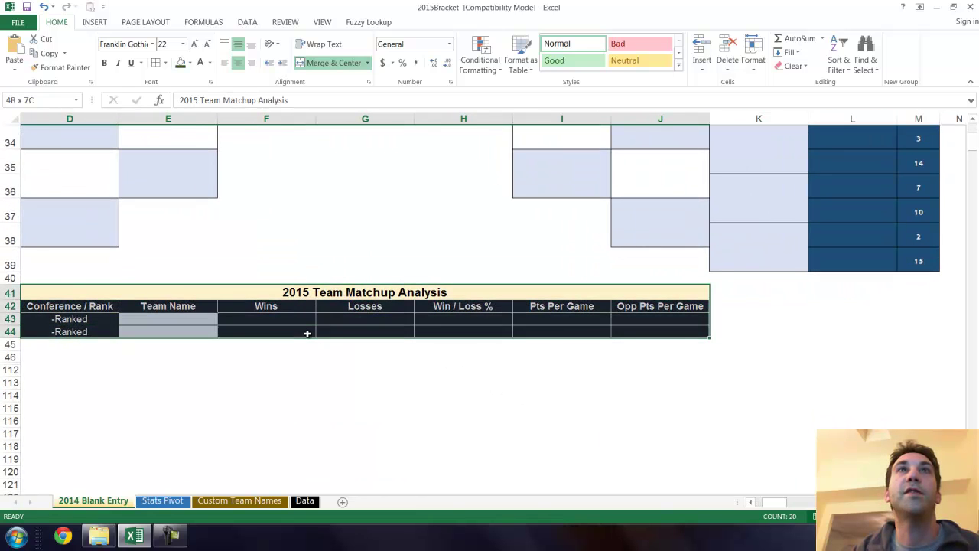
left_click(432, 395)
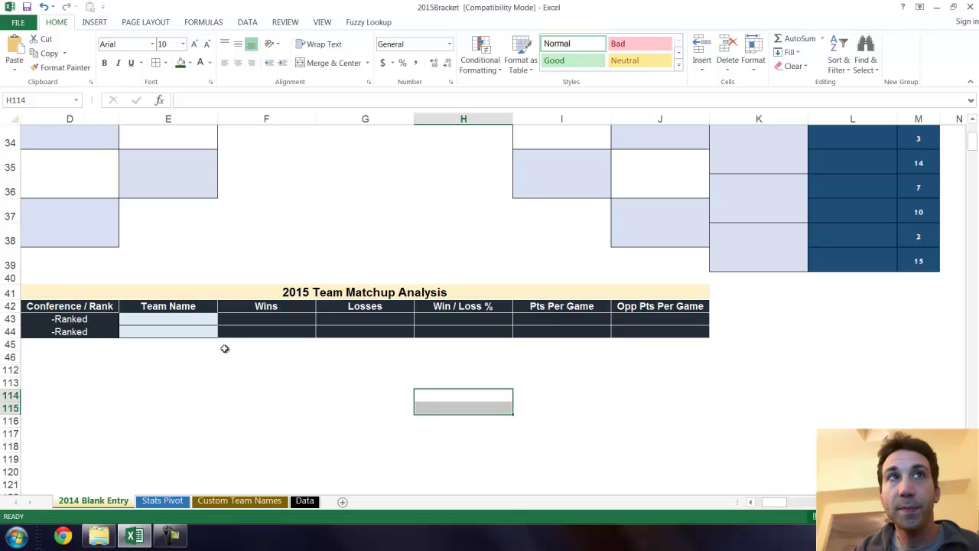
Step: On the Stats Pivot sheet, select the Conf column, then the School column
left_click(162, 500)
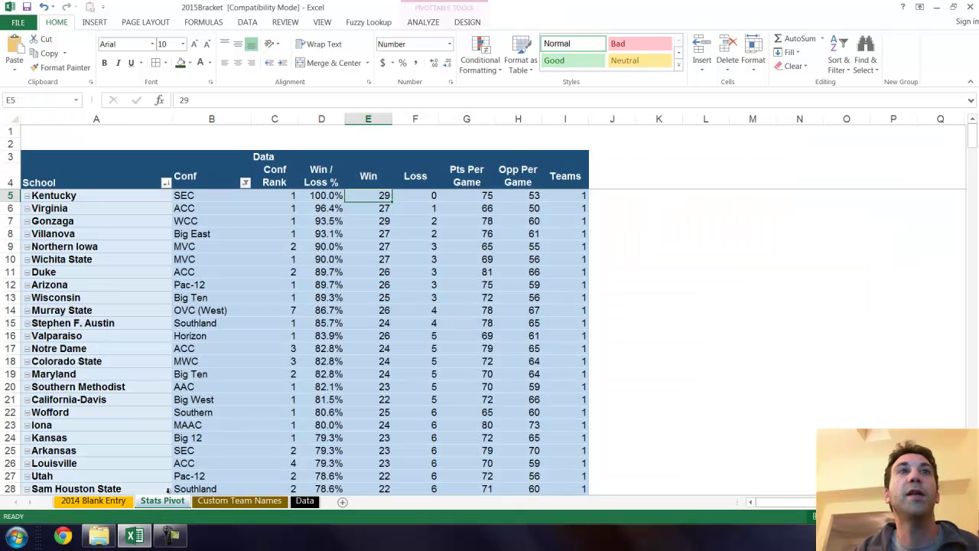
scroll(102, 238, "down", 5)
scroll(100, 247, "up", 5)
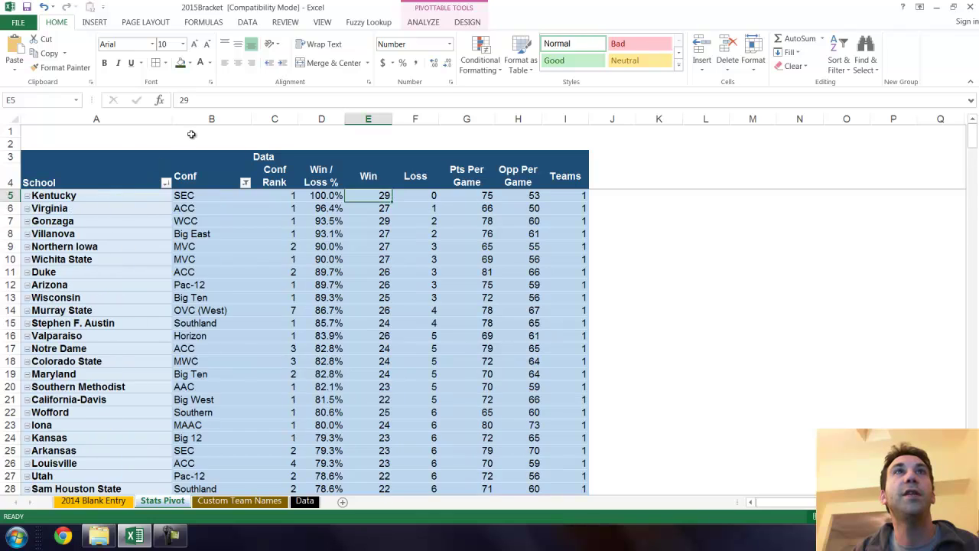
left_click(209, 118)
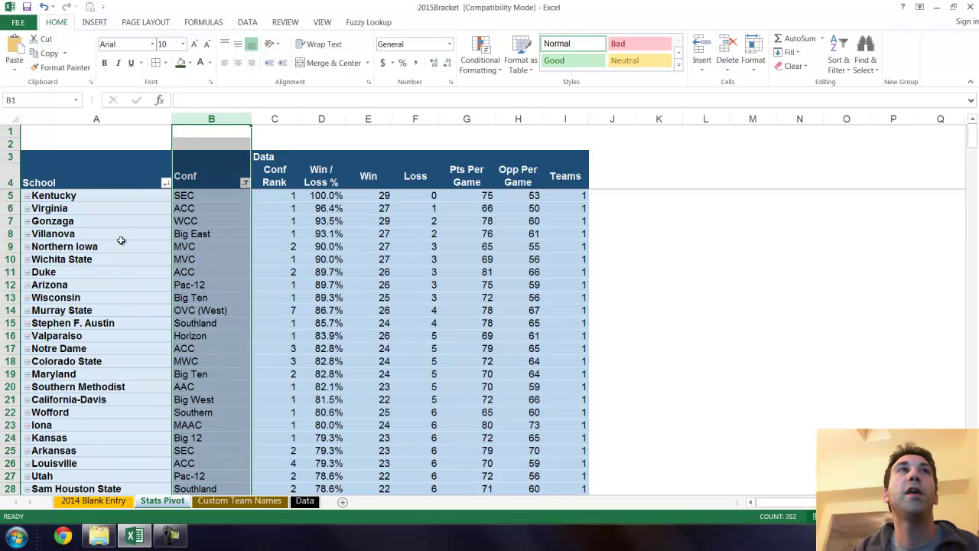
left_click(111, 121)
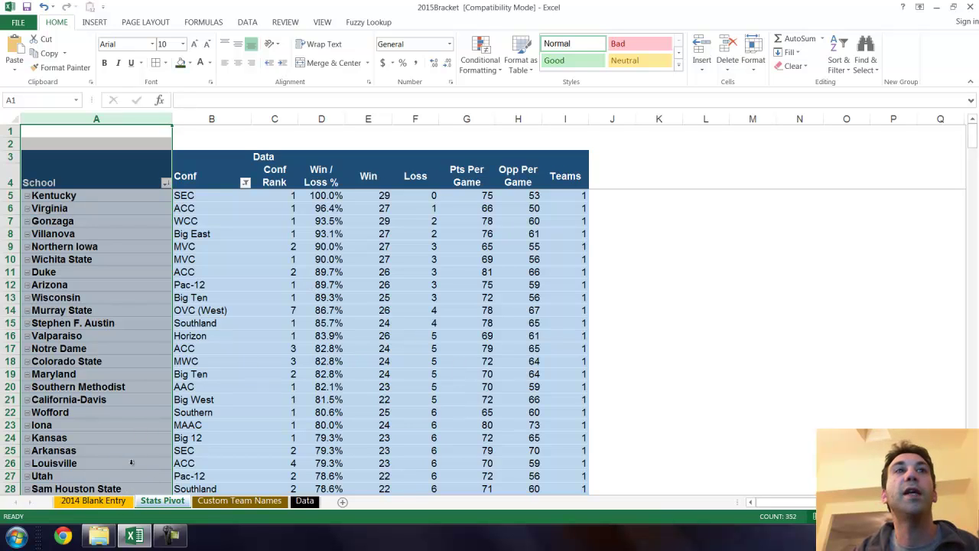
Step: On the 2014 Blank Entry sheet, pick Arizona as the first team in E43
left_click(95, 500)
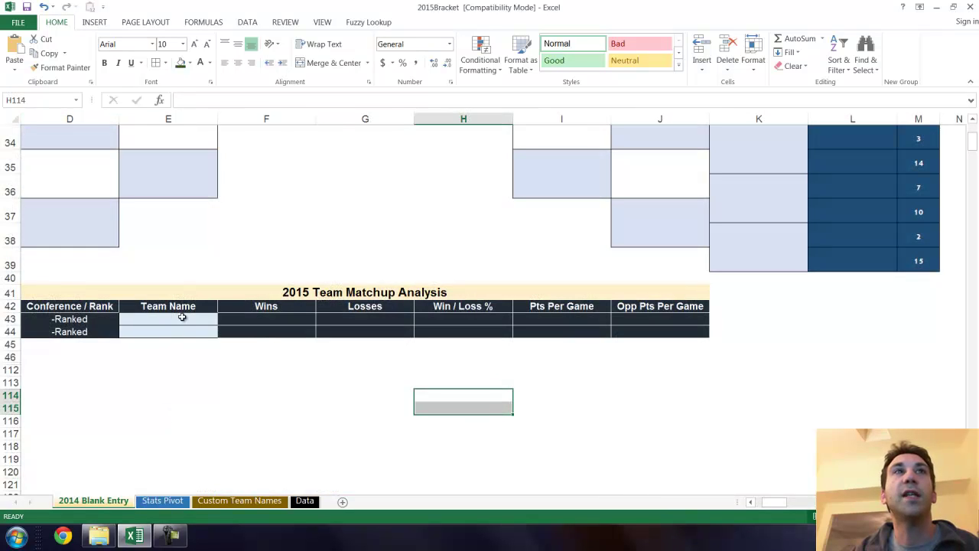
left_click(182, 318)
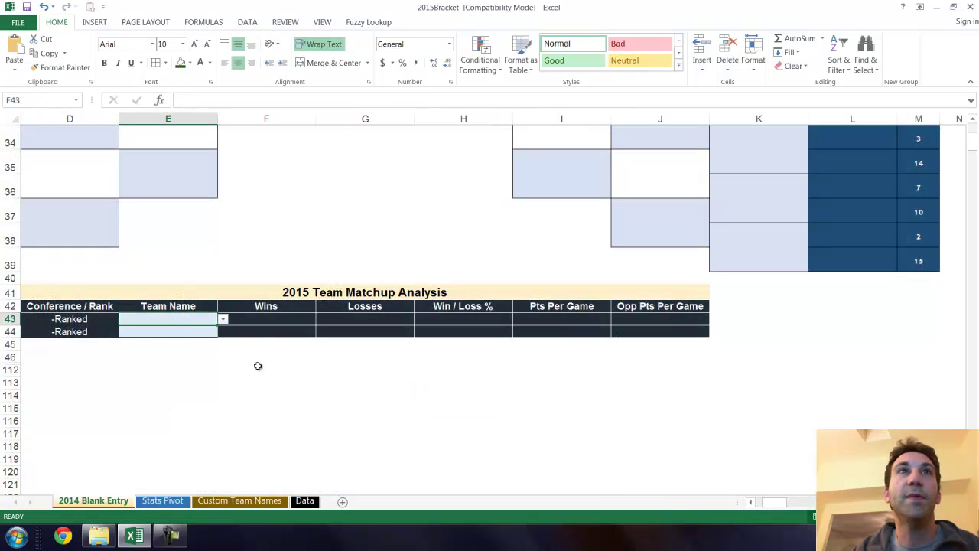
left_click(222, 320)
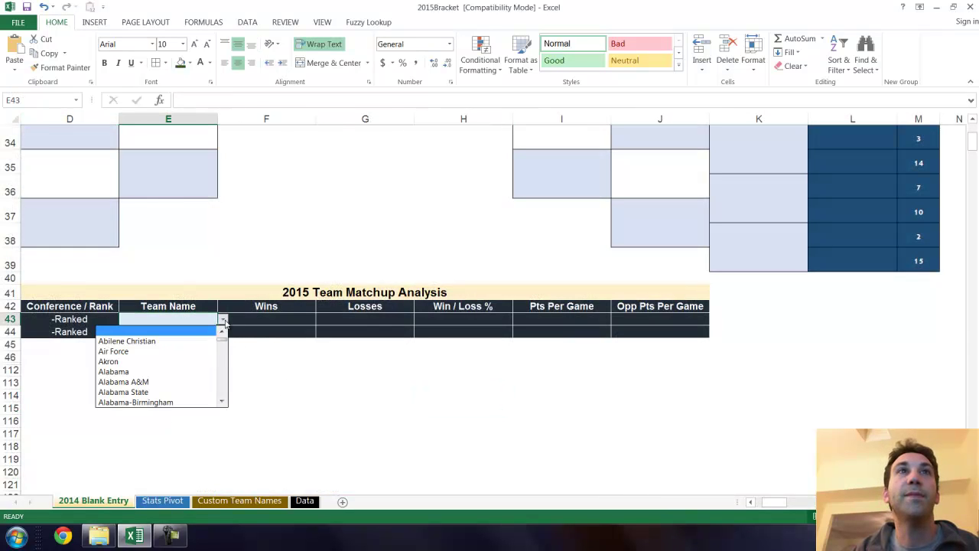
left_click(222, 376)
left_click(186, 371)
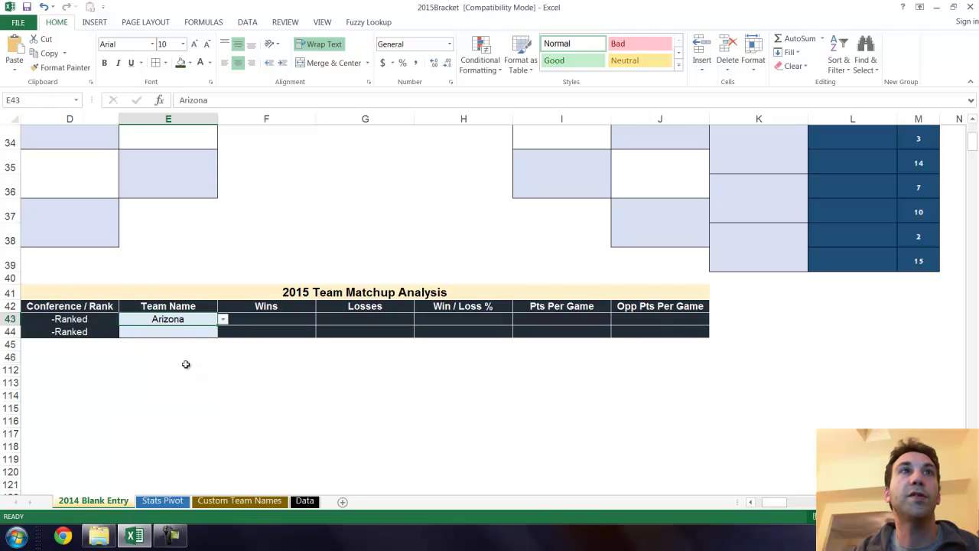
Step: Pick George Washington as the second team in E44, then inspect Arizona's rank formula
left_click(187, 332)
left_click(222, 333)
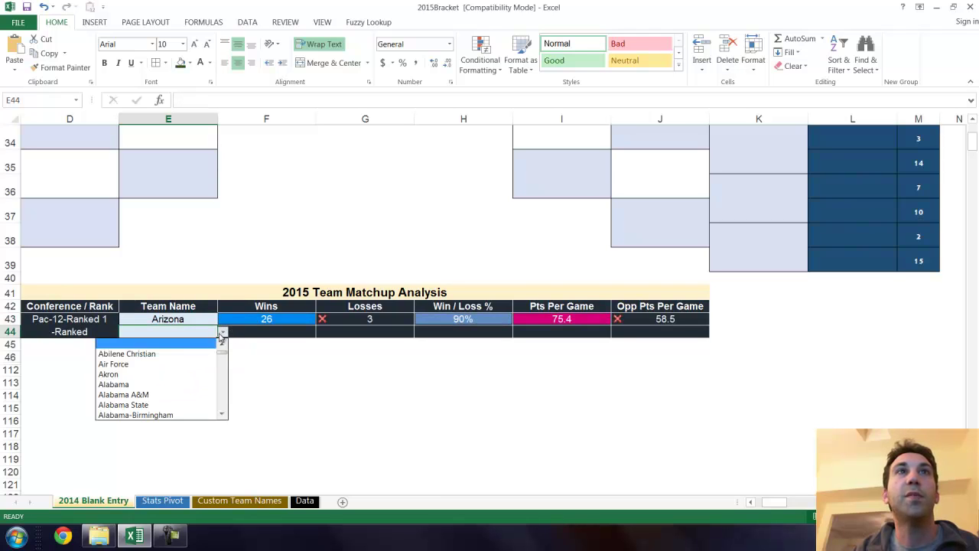
left_click_drag(224, 393, 224, 393)
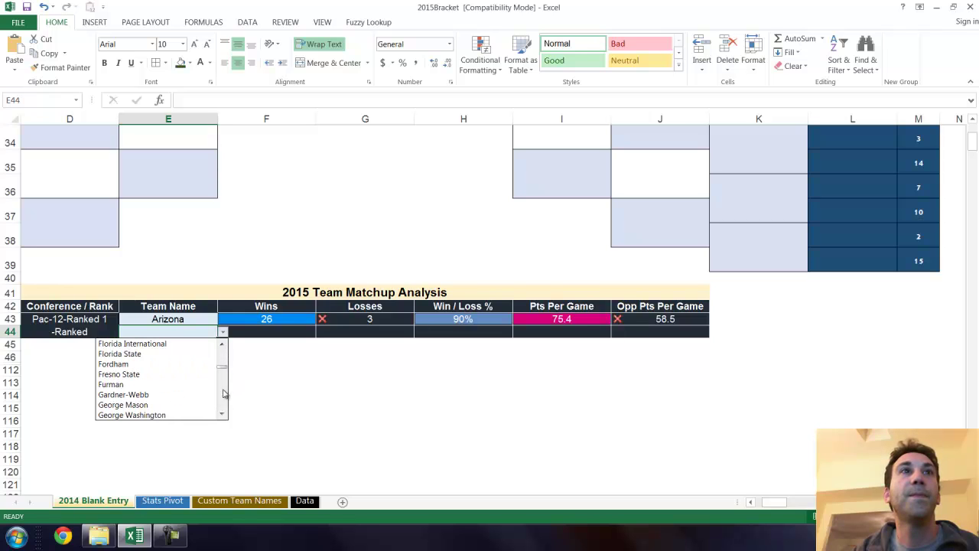
left_click(192, 415)
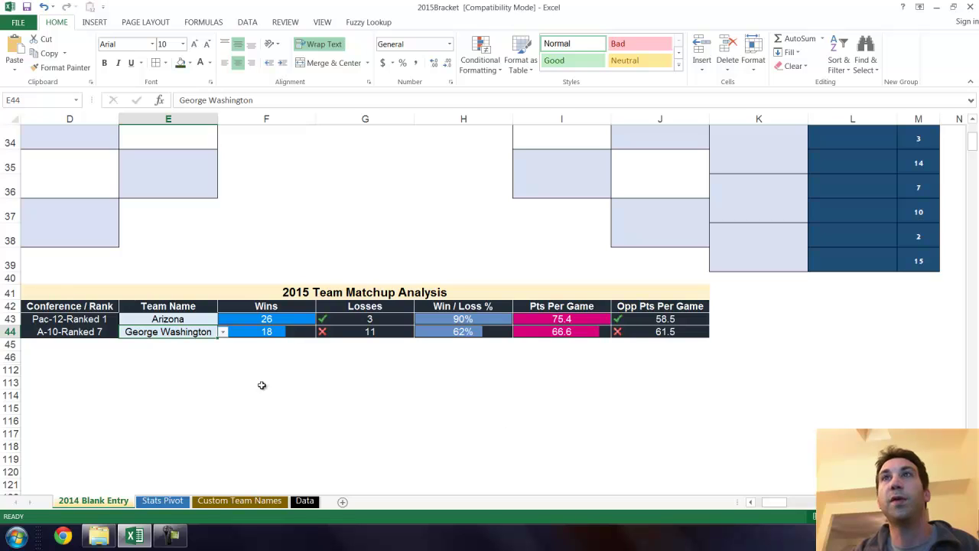
left_click(104, 320)
scroll(329, 453, "up", 2)
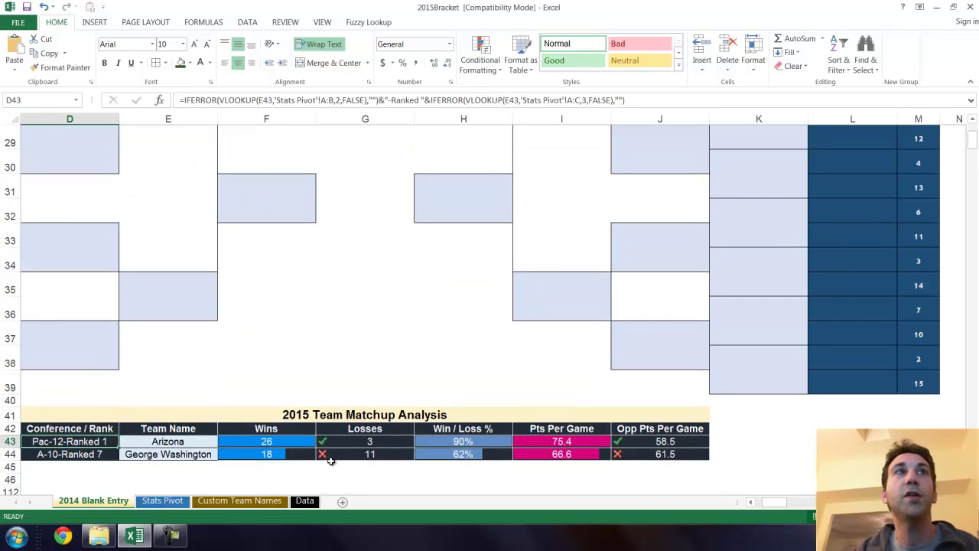
scroll(325, 448, "down", 4)
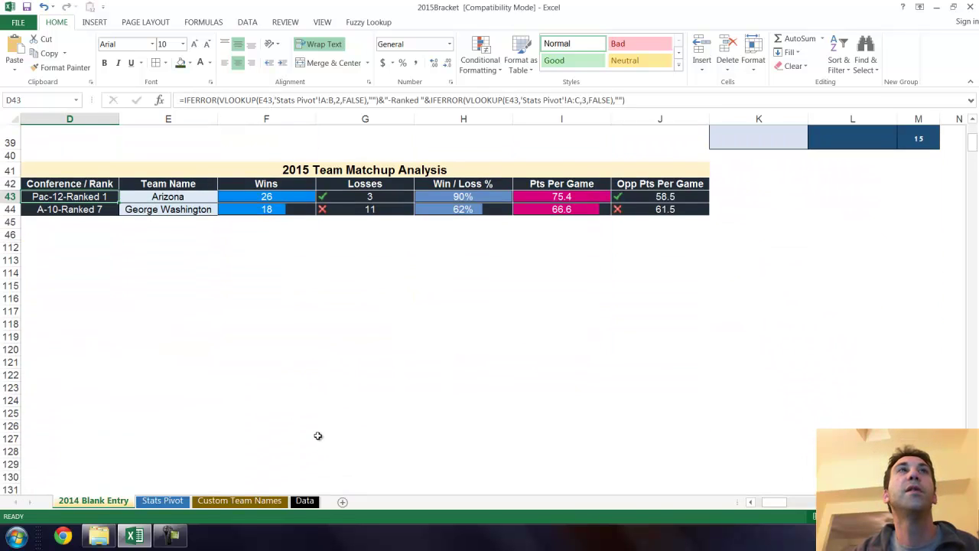
scroll(319, 435, "up", 1)
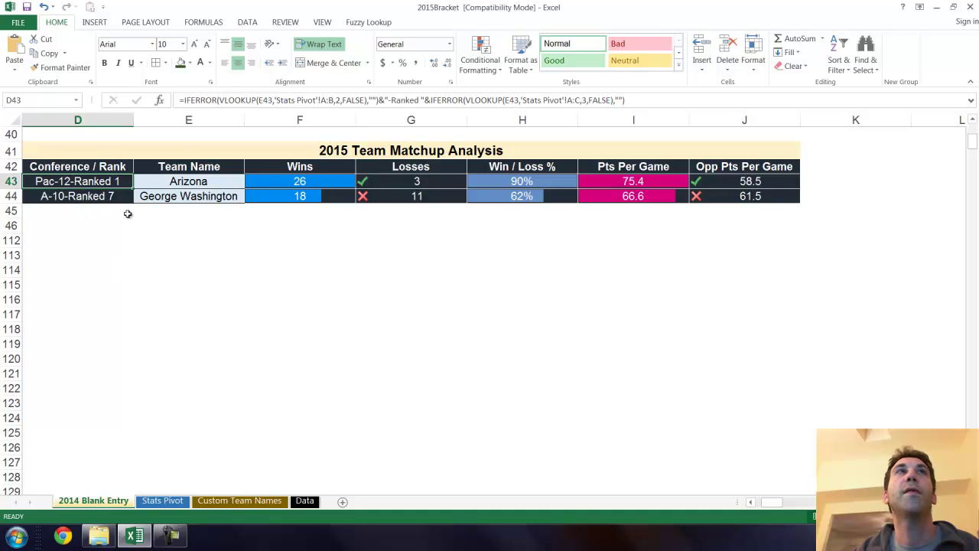
left_click(189, 186)
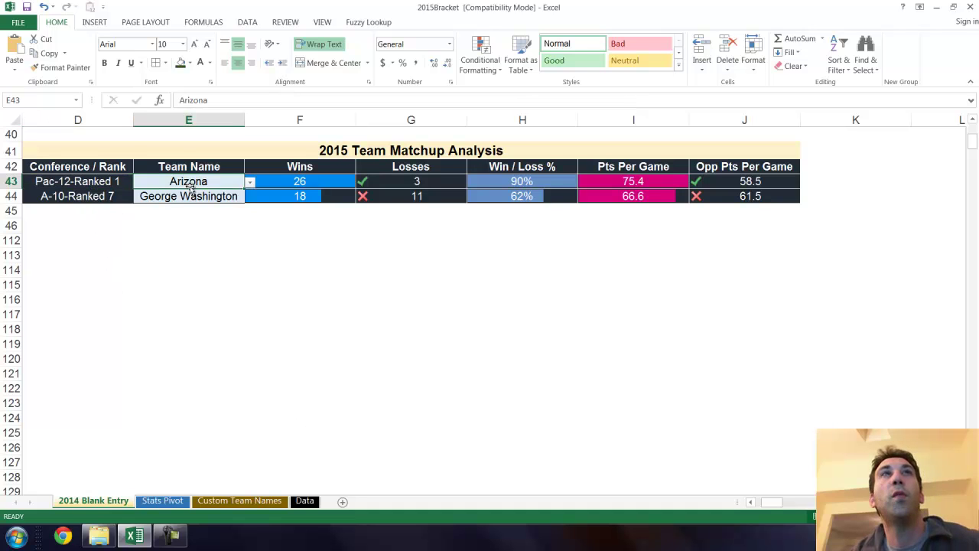
left_click(97, 197)
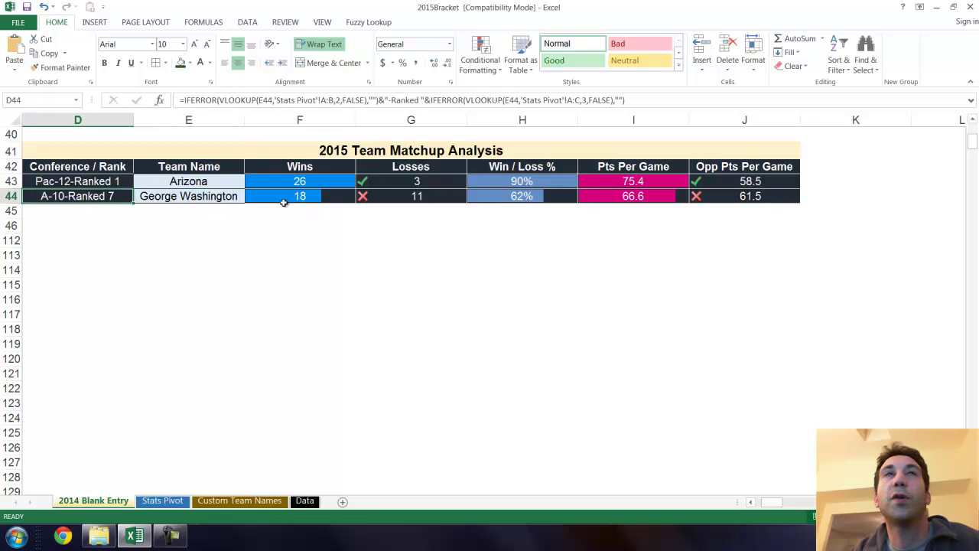
left_click_drag(290, 182, 321, 195)
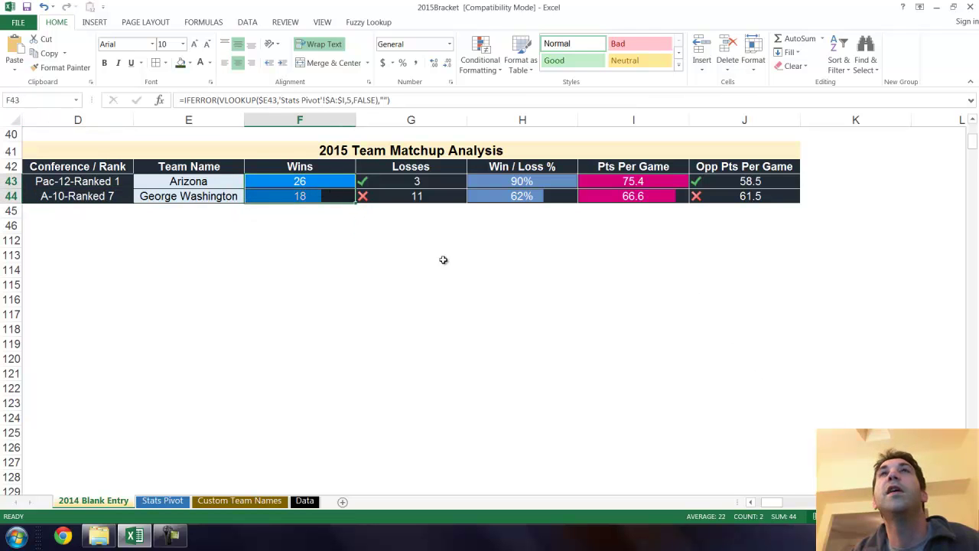
left_click(332, 222)
left_click_drag(407, 185, 411, 195)
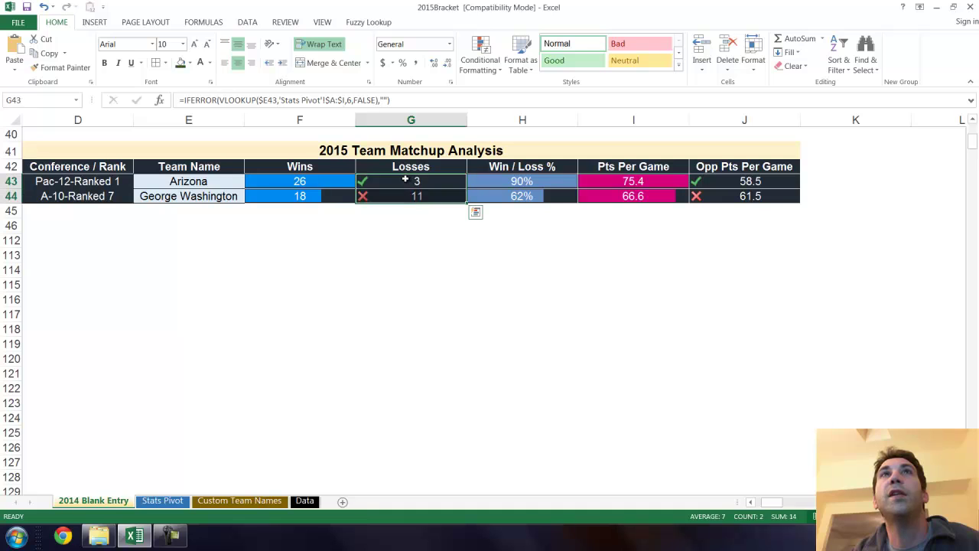
left_click(406, 180)
left_click(443, 200)
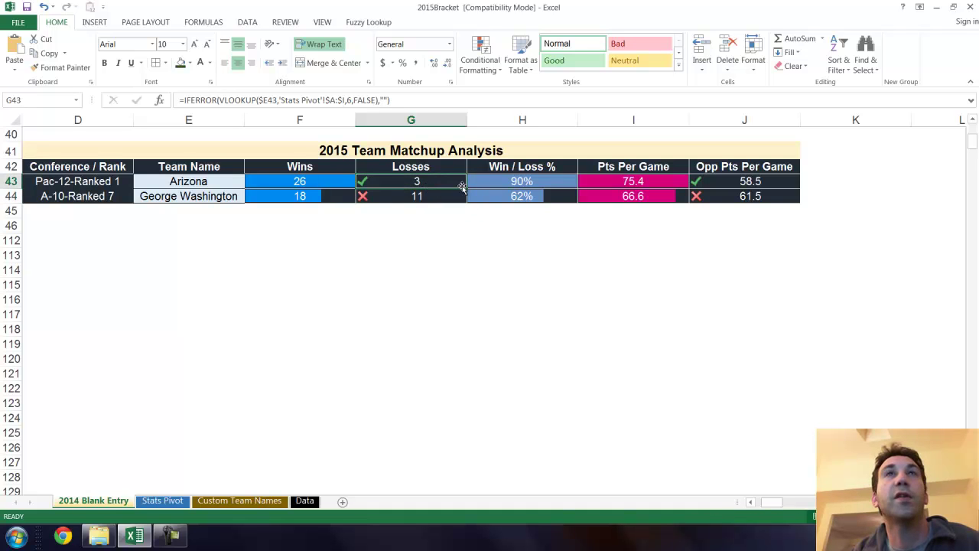
left_click(499, 187)
left_click_drag(498, 188, 518, 196)
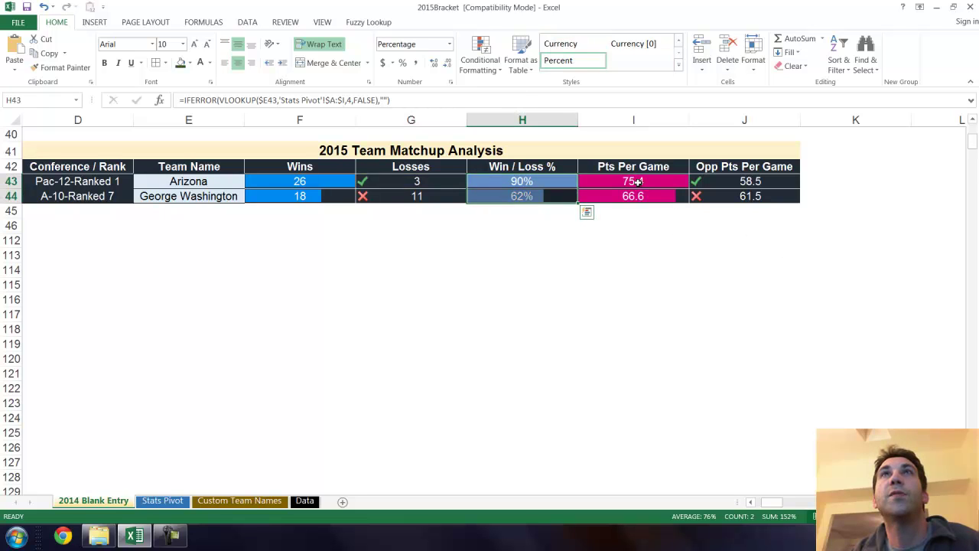
left_click_drag(641, 182, 641, 200)
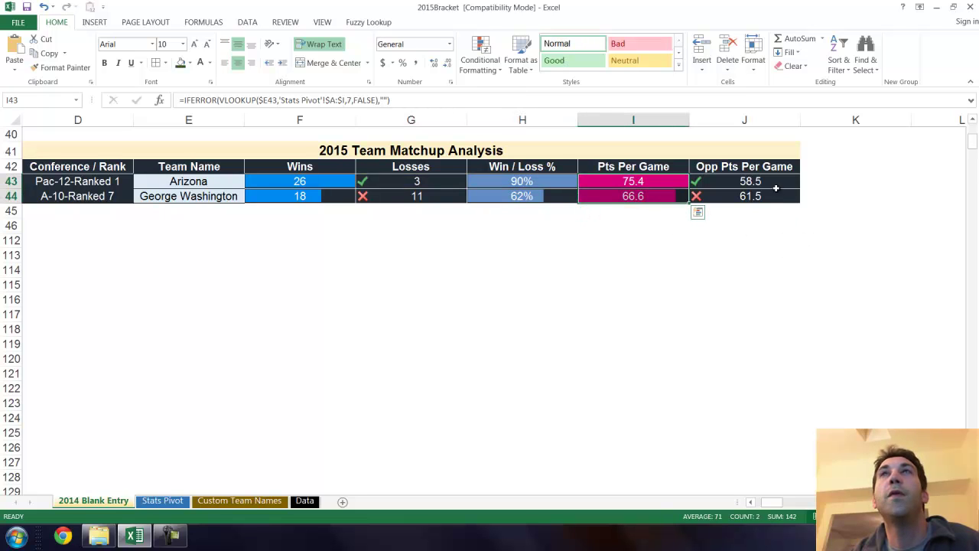
left_click_drag(763, 181, 774, 195)
left_click(724, 182)
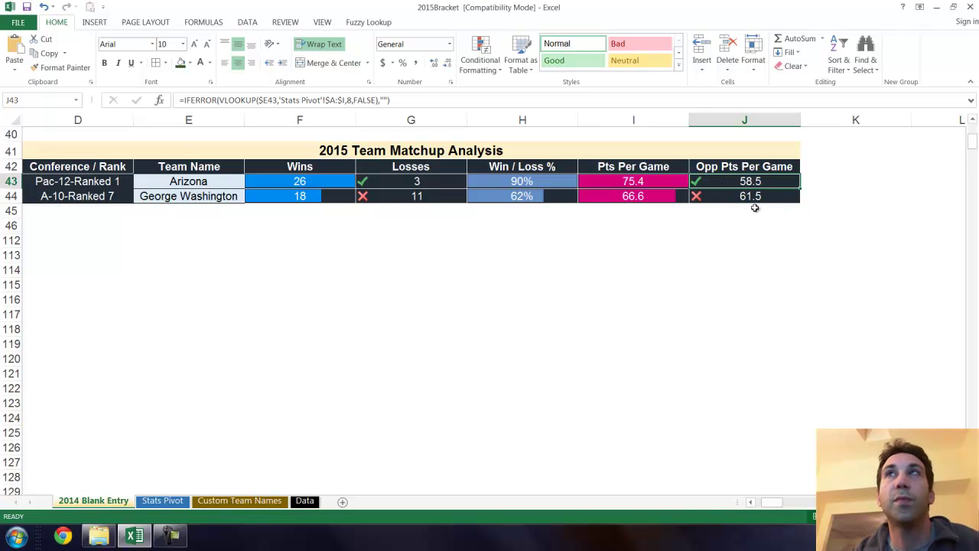
left_click(755, 197)
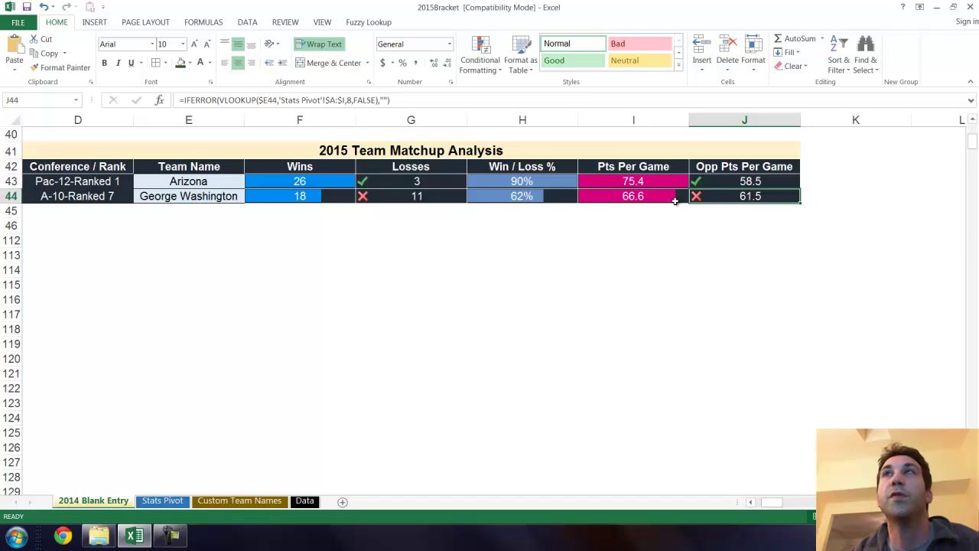
left_click_drag(203, 184, 723, 187)
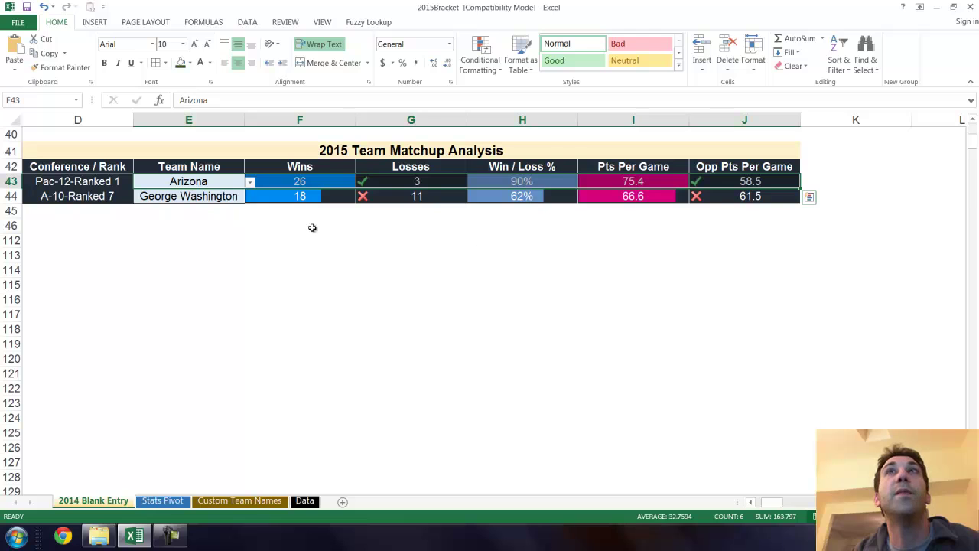
Step: Replace George Washington with Kentucky as the second team in E44
left_click(214, 239)
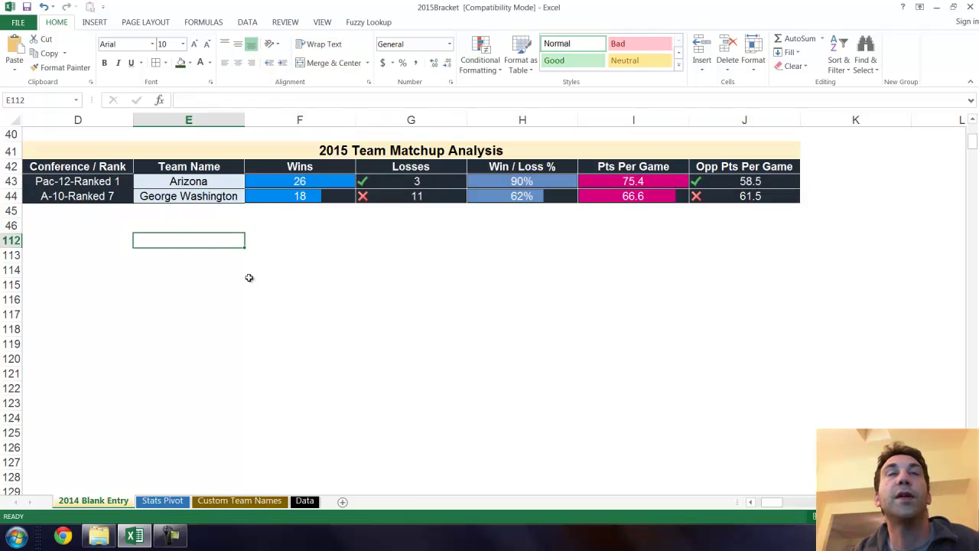
left_click(201, 182)
left_click(211, 196)
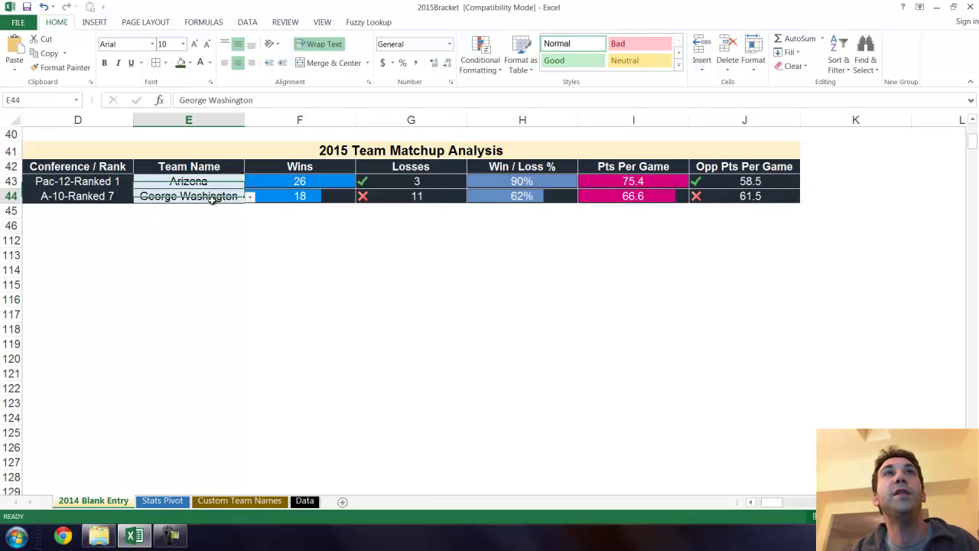
left_click(248, 197)
scroll(253, 245, "up", 3)
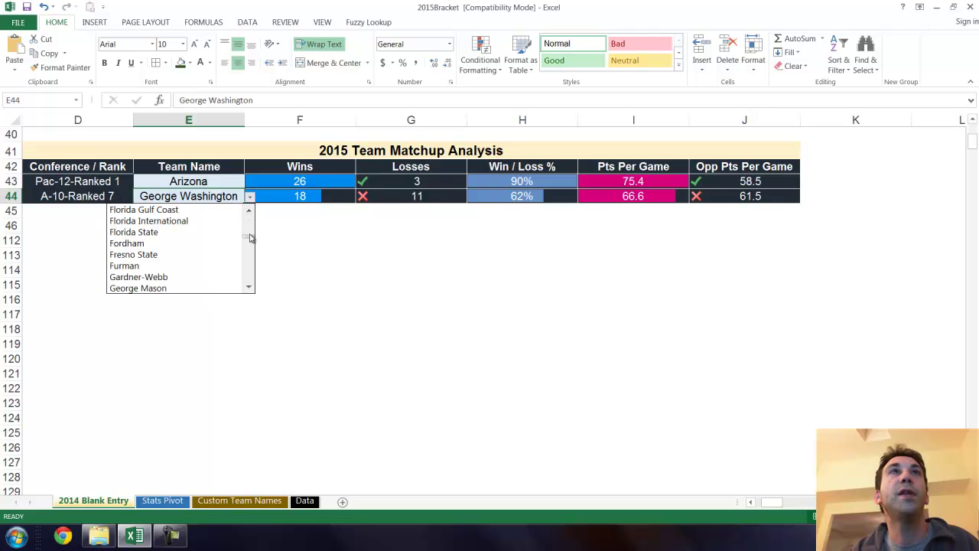
left_click_drag(248, 242, 254, 247)
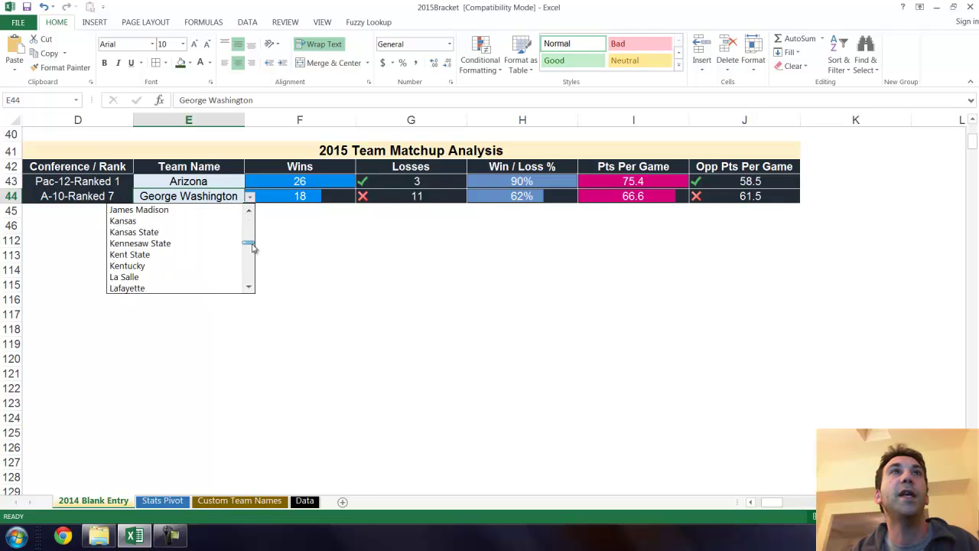
left_click(234, 265)
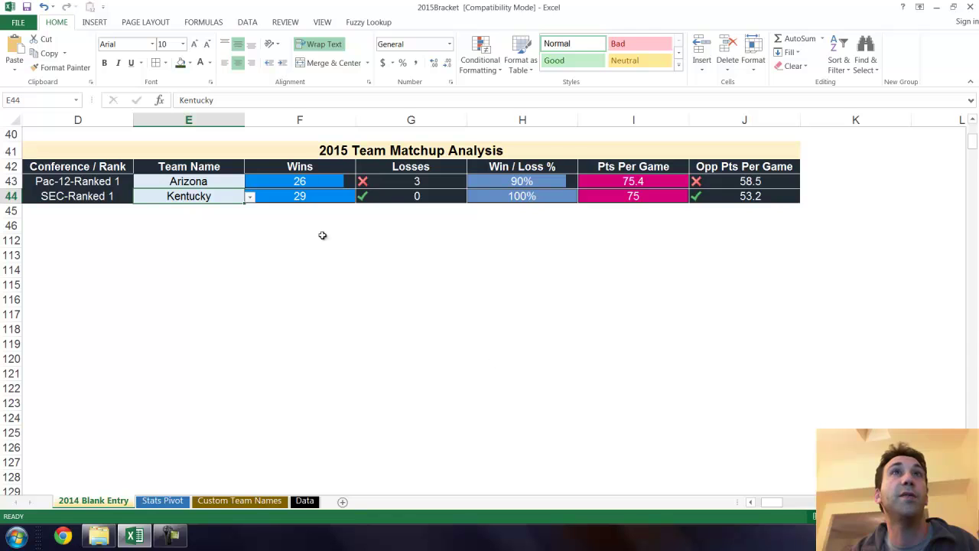
Step: Check Kentucky's Wins, Losses, Pts Per Game and Opp Pts Per Game formulas
left_click(305, 200)
left_click(382, 204)
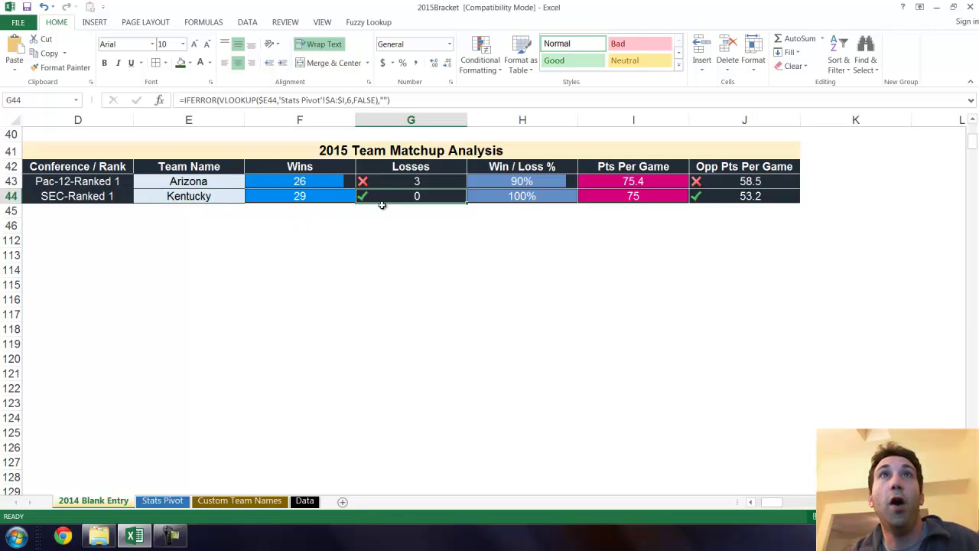
left_click(626, 198)
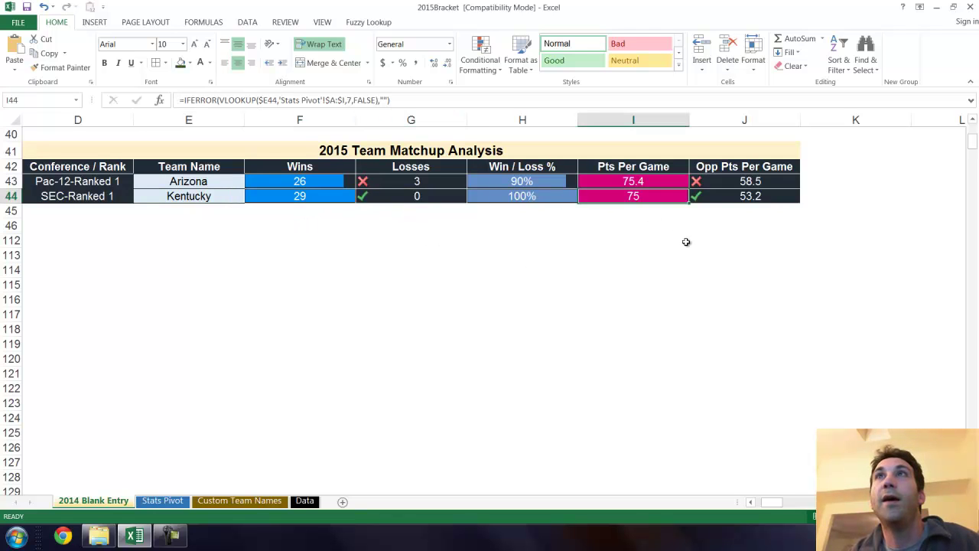
left_click(727, 200)
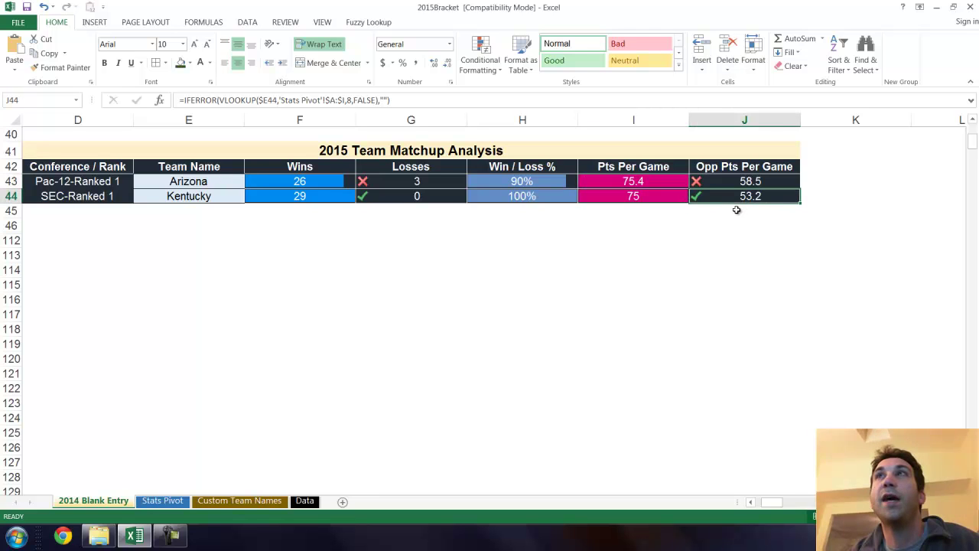
Step: Choose Connecticut as the first team in E43
left_click(209, 178)
left_click(250, 184)
left_click(252, 218)
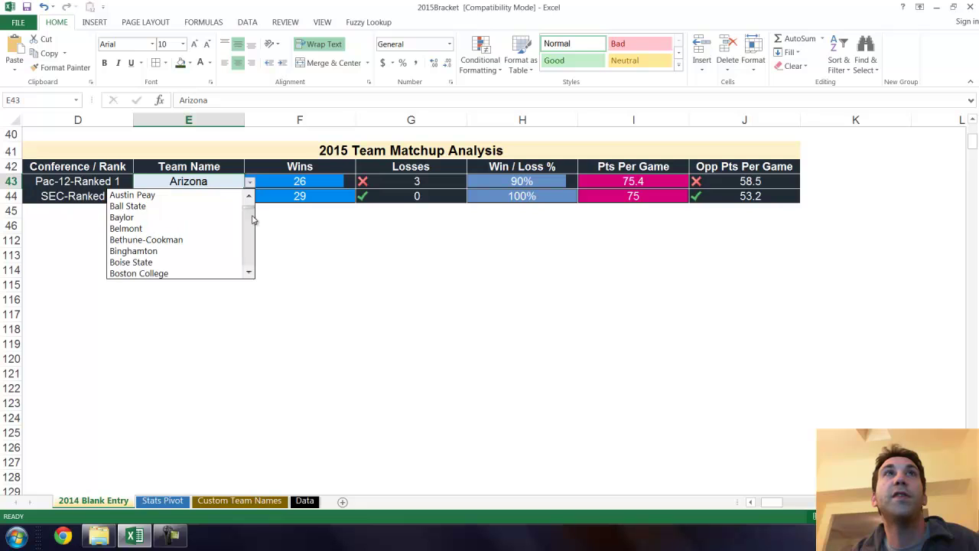
left_click(252, 246)
left_click(253, 246)
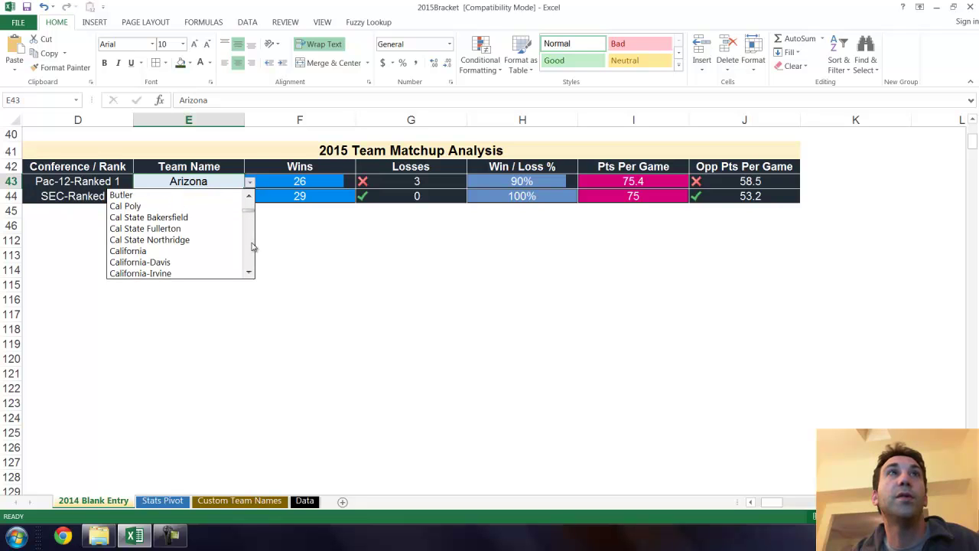
left_click(252, 247)
left_click(253, 246)
left_click(252, 246)
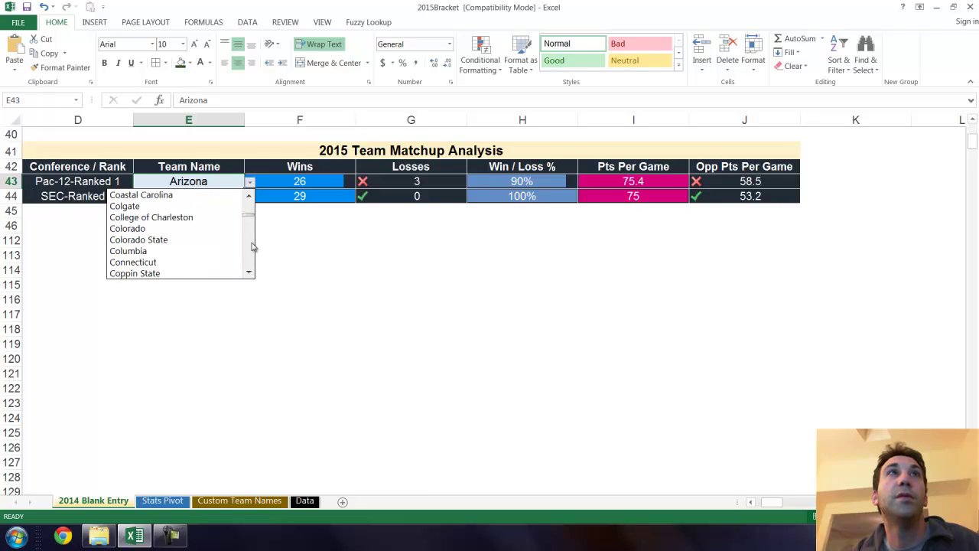
left_click(226, 262)
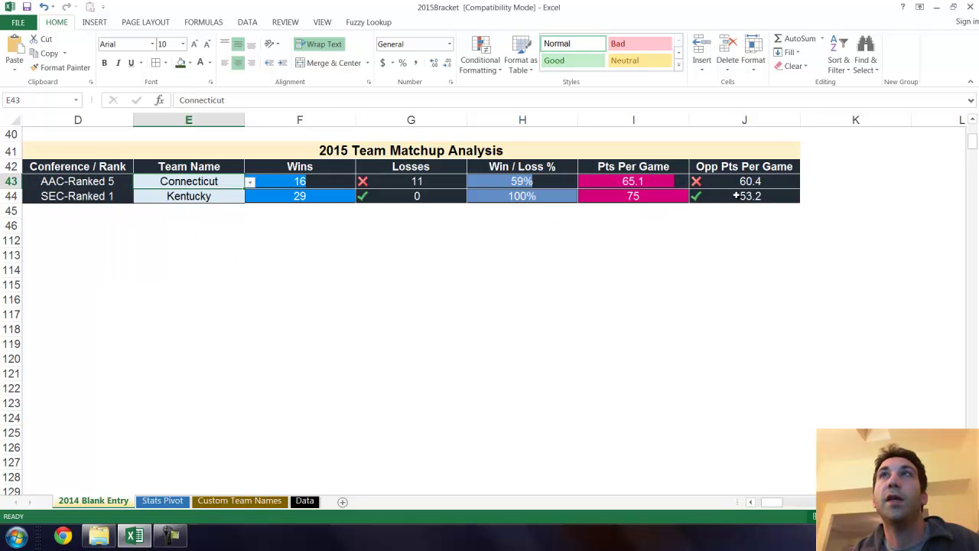
Step: Switch the first team in E43 to Duke
left_click(250, 182)
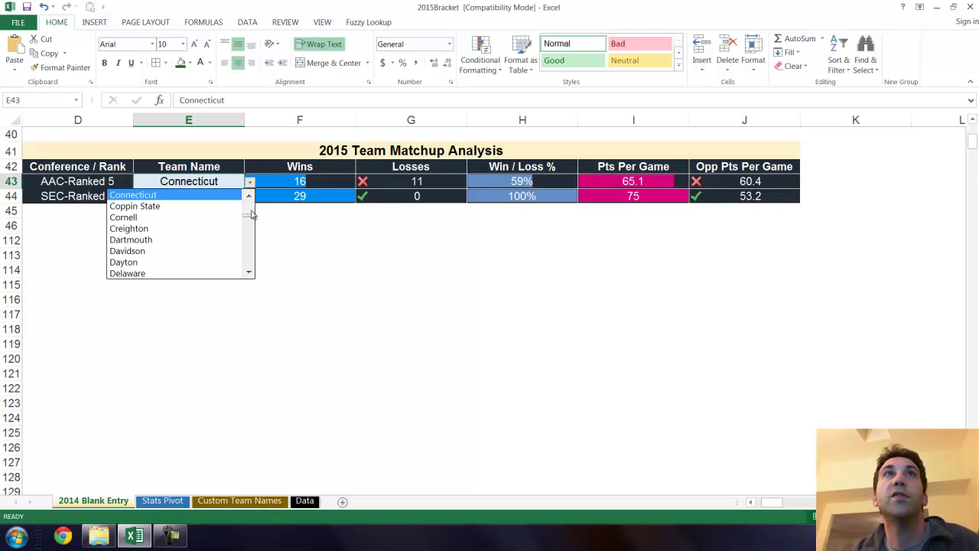
left_click(250, 274)
double_click(249, 274)
double_click(250, 272)
double_click(249, 272)
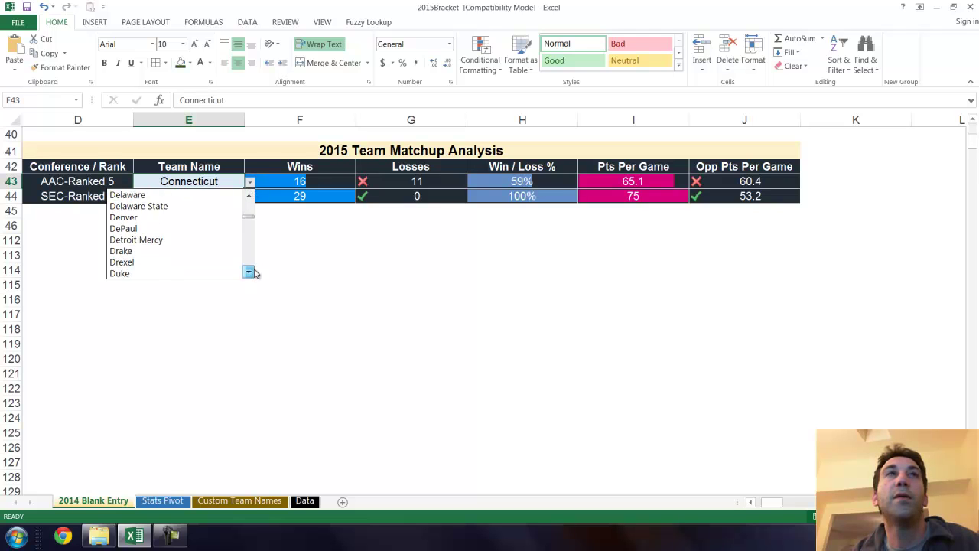
double_click(248, 270)
left_click(233, 252)
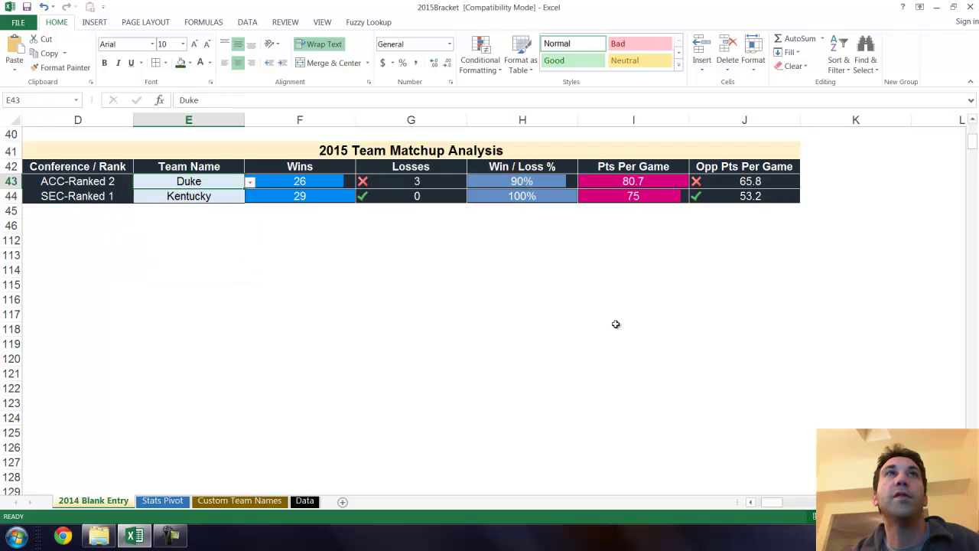
Step: Check Duke's Pts Per Game and Opp Pts Per Game formulas
left_click(643, 182)
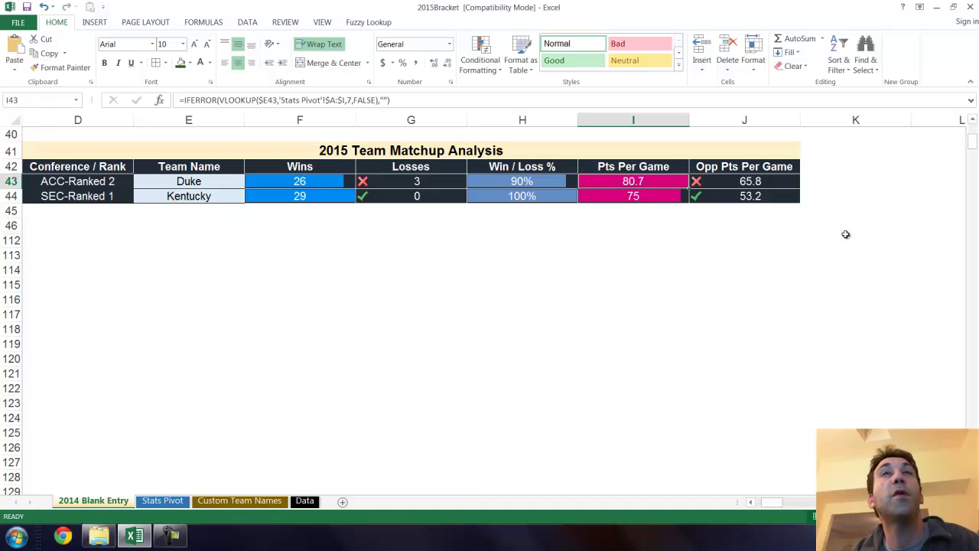
left_click(772, 186)
key("Left")
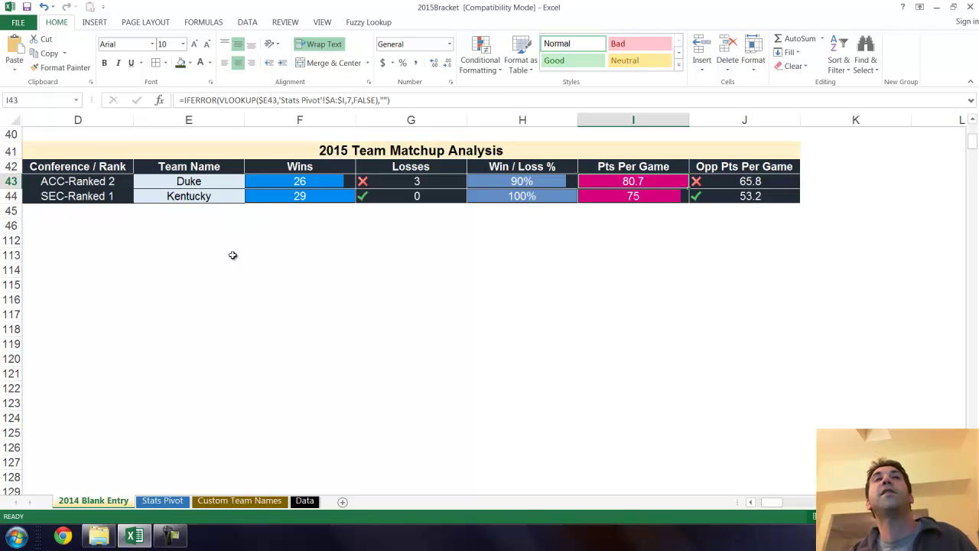
left_click(203, 171)
Step: Clear Duke and Kentucky from the matchup's team name cells
left_click_drag(207, 181, 218, 200)
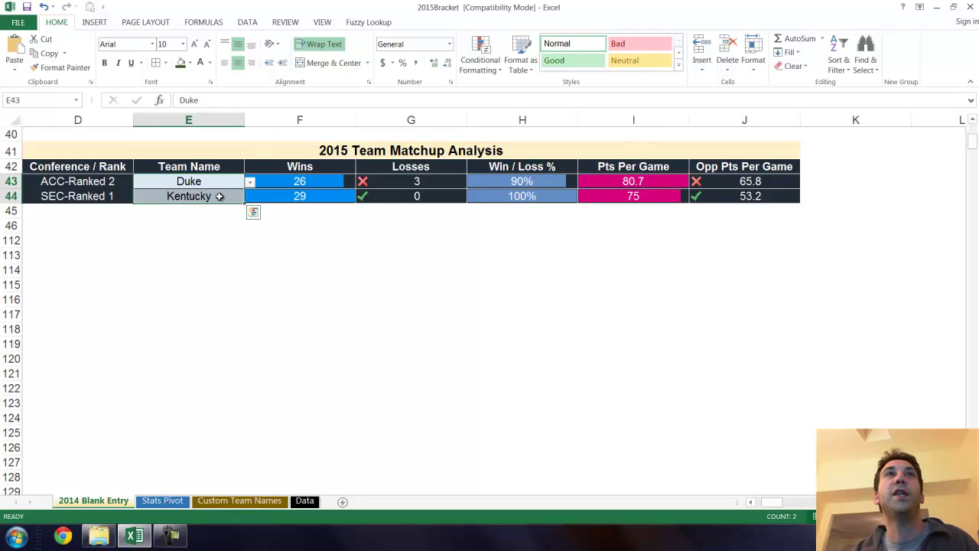
right_click(220, 197)
left_click(283, 317)
left_click(219, 227)
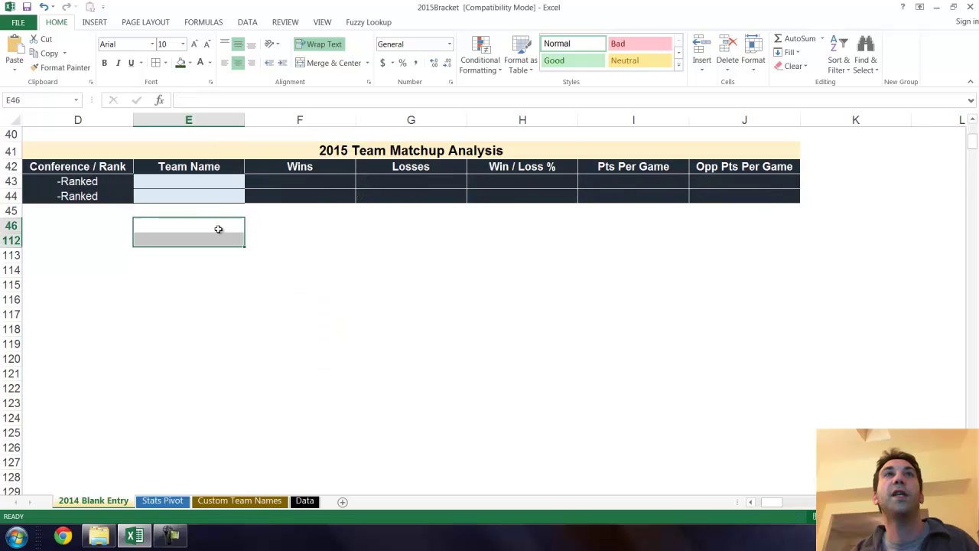
scroll(262, 275, "up", 1)
scroll(261, 275, "up", 3)
scroll(267, 356, "down", 1)
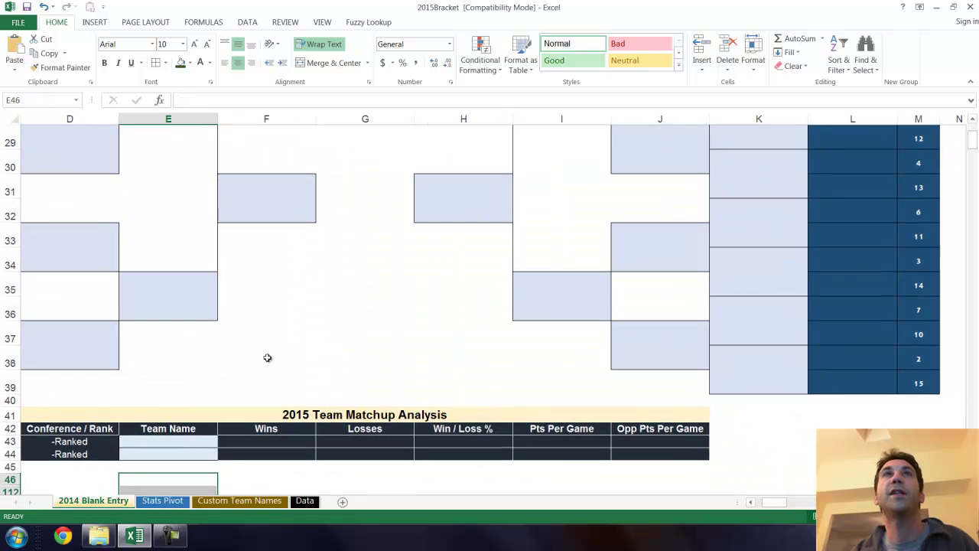
Step: On Stats Pivot, select the Win / Loss % column, then Kentucky and Virginia in School
left_click(162, 501)
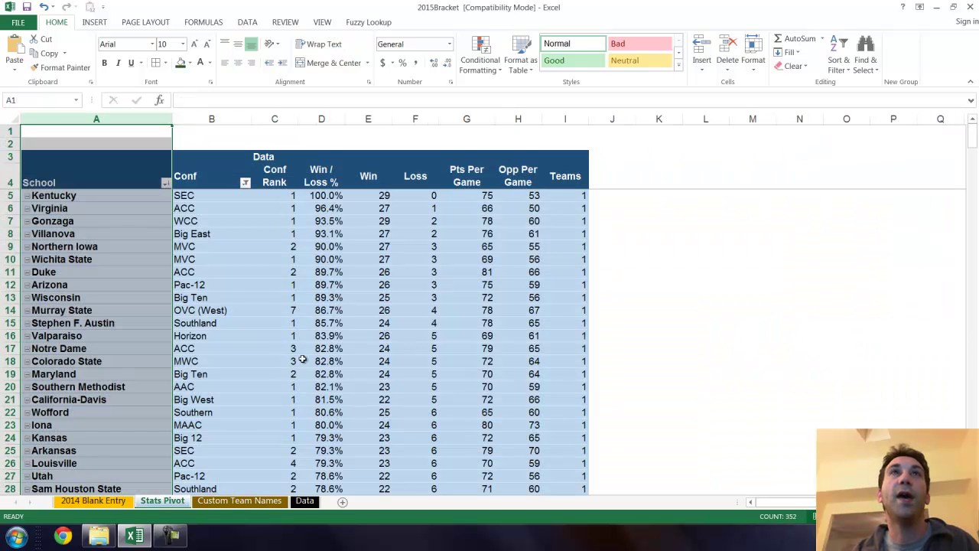
scroll(157, 246, "down", 5)
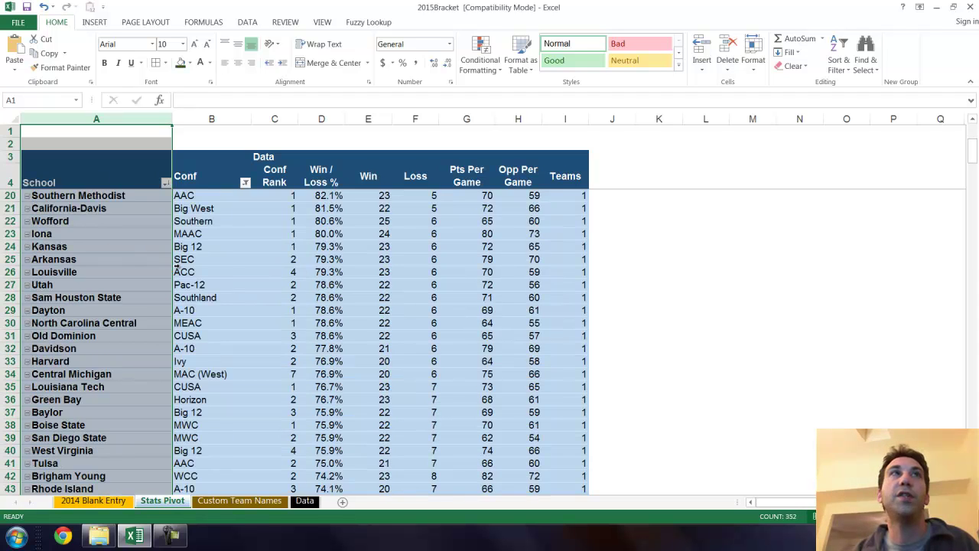
scroll(191, 264, "up", 5)
left_click(371, 120)
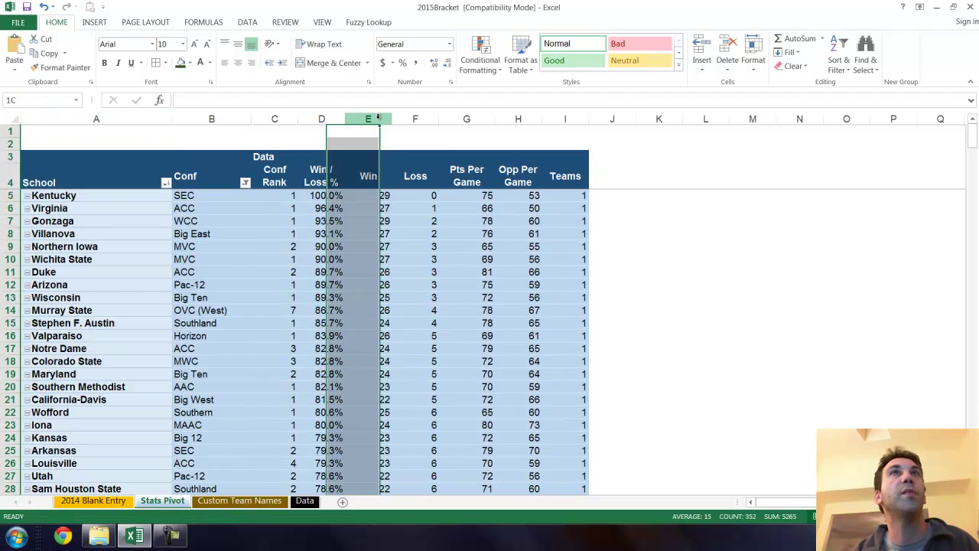
left_click(321, 119)
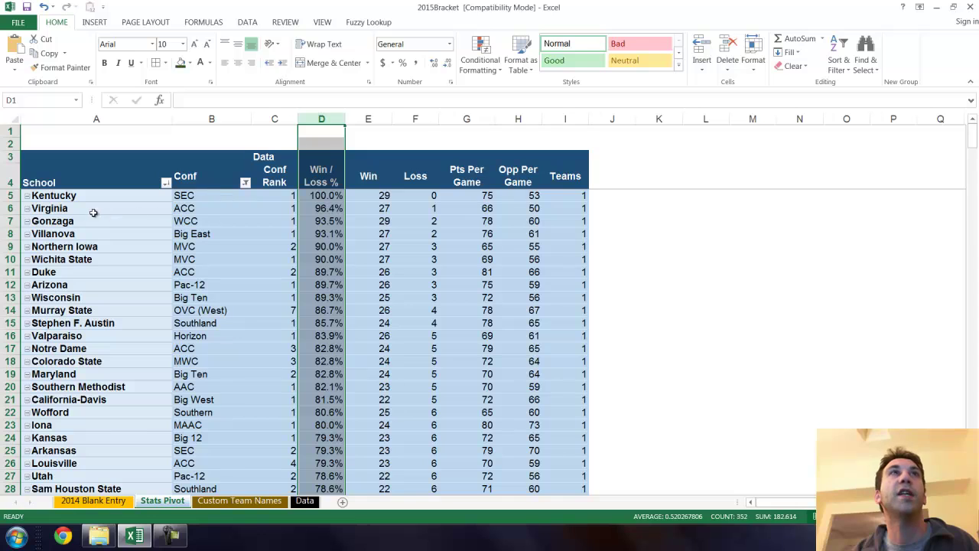
left_click(74, 195)
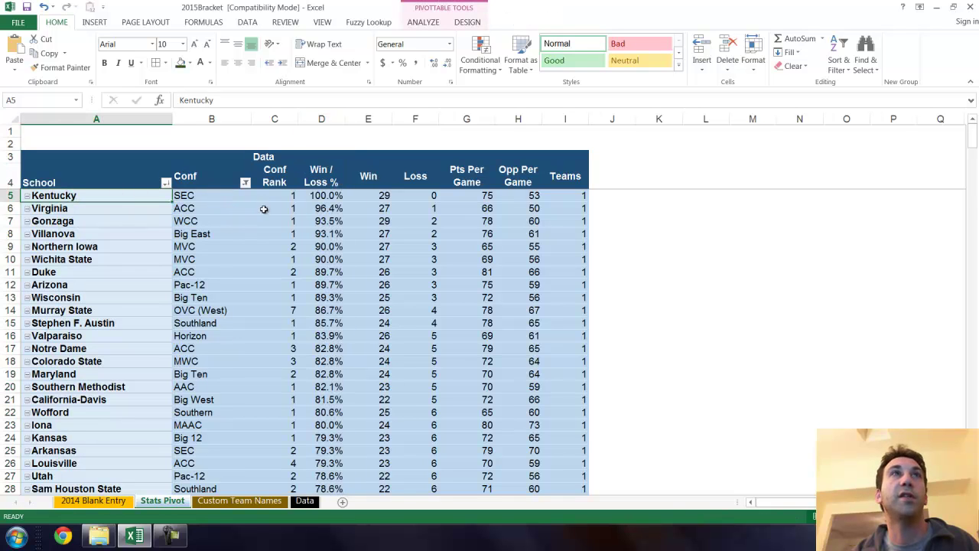
left_click(118, 209)
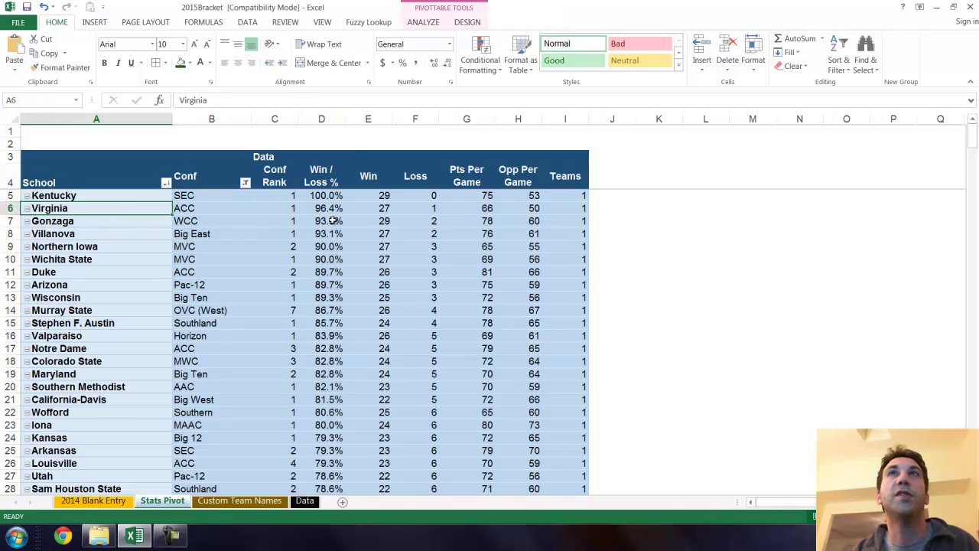
Step: Sort the School field descending by Pts Per Game via More Sort Options
left_click(166, 183)
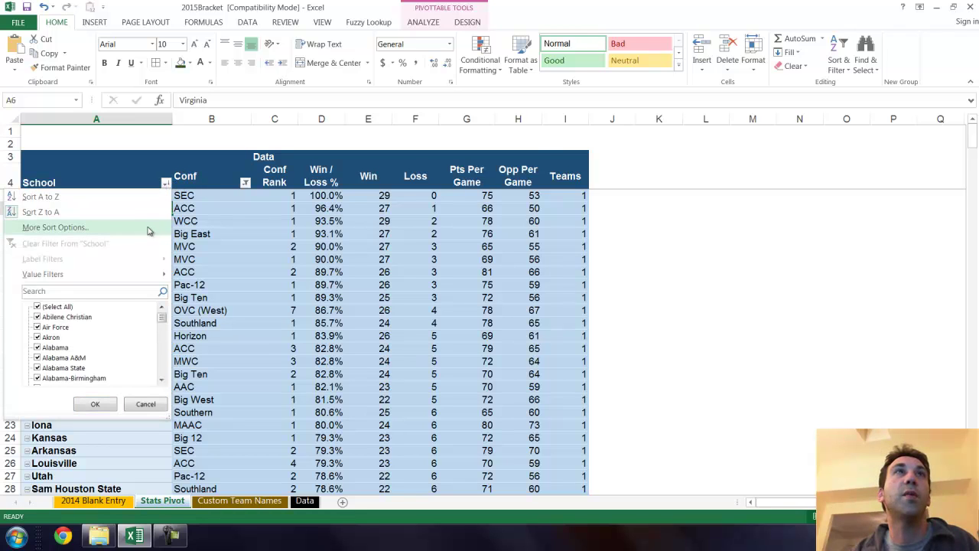
left_click(55, 228)
left_click(405, 145)
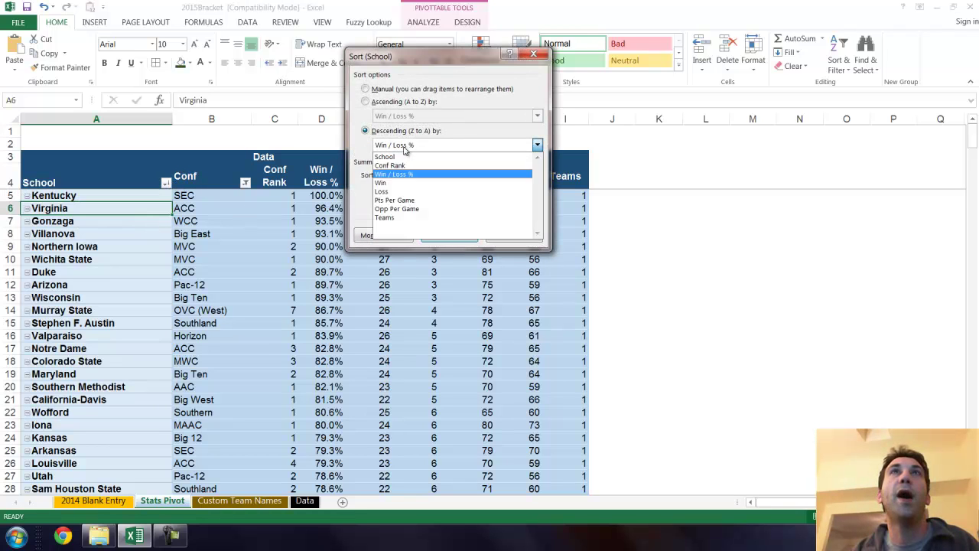
left_click(420, 206)
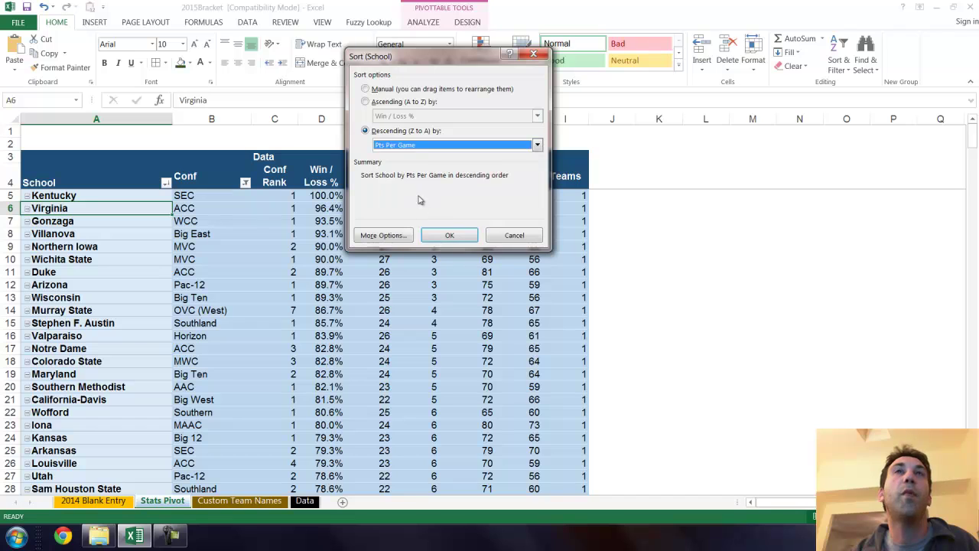
left_click(453, 237)
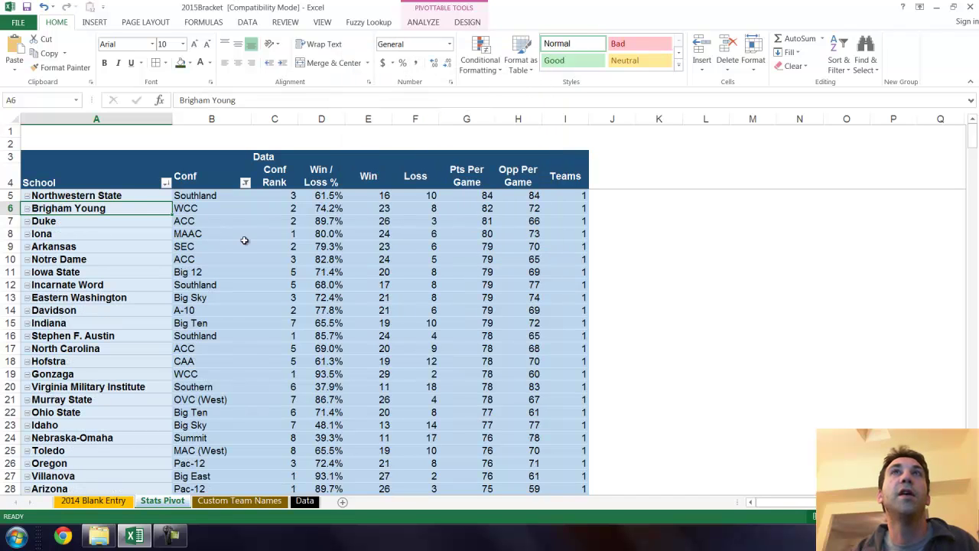
Step: Inspect top school Northwestern State in A5 and its opponent points in H5
left_click(133, 192)
left_click(143, 196)
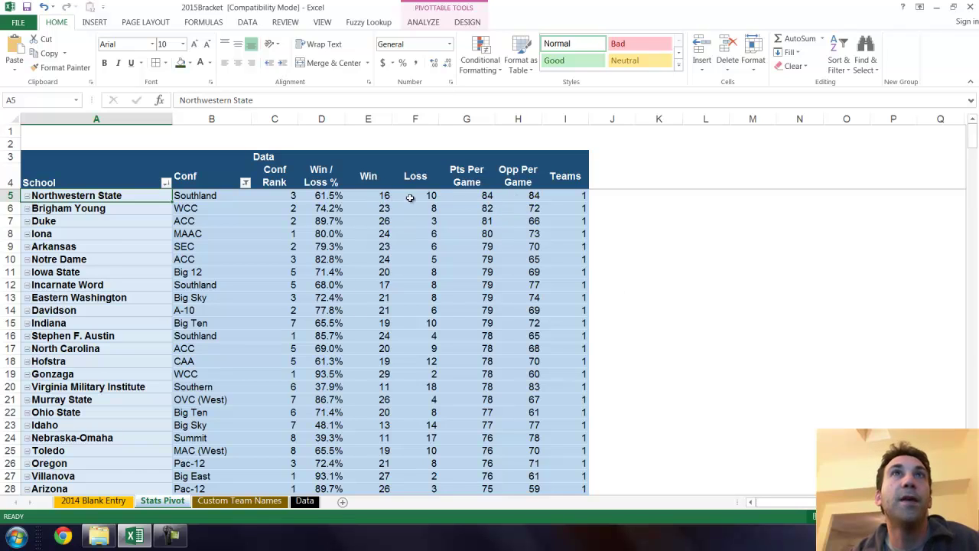
left_click(534, 196)
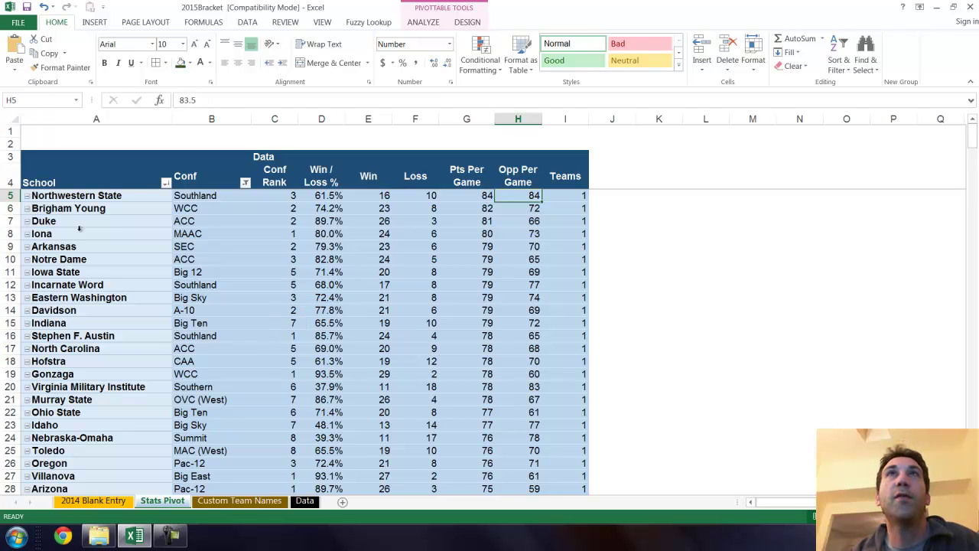
Step: On 2014 Blank Entry, select rows spanning the hidden section and unhide rows 47–111
left_click(94, 500)
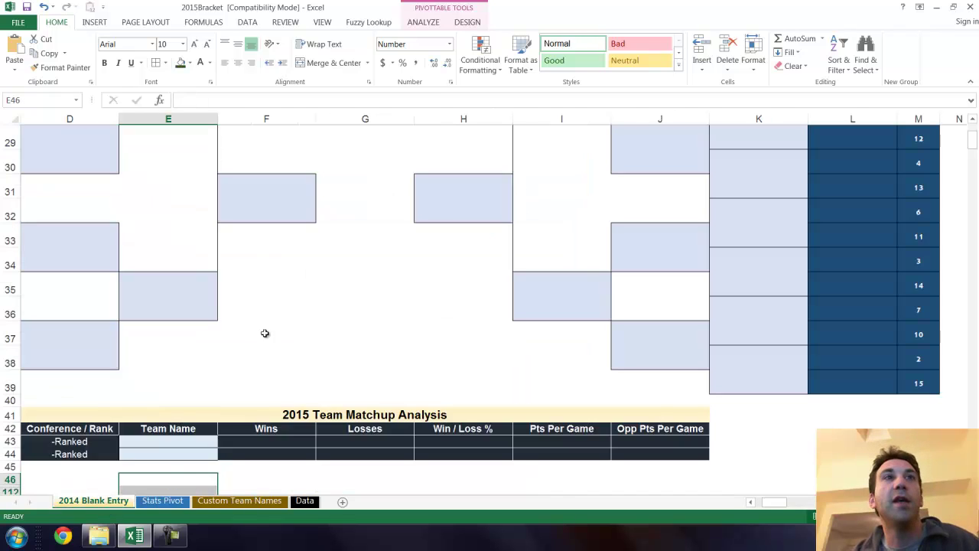
scroll(282, 284, "down", 3)
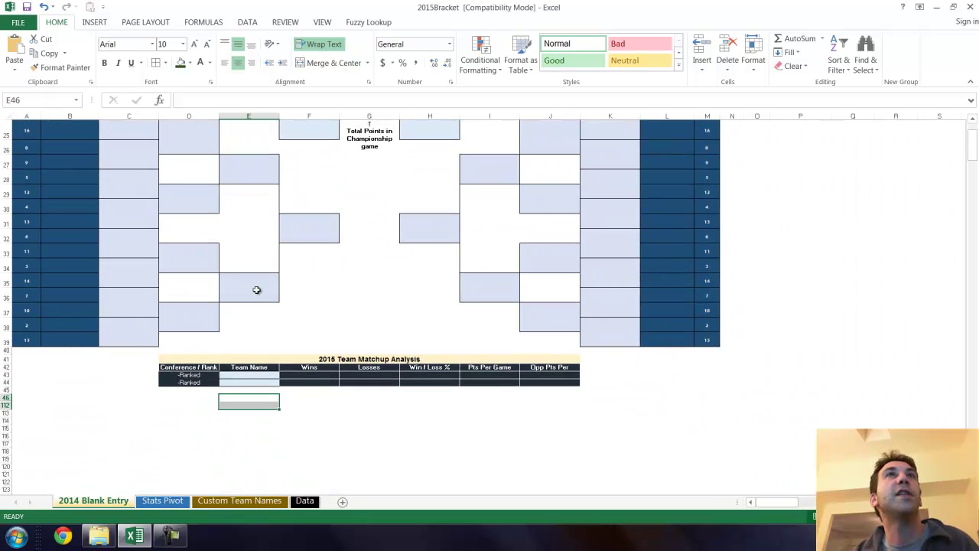
scroll(278, 276, "up", 2)
scroll(278, 276, "up", 4)
scroll(275, 278, "down", 2)
scroll(265, 283, "down", 4)
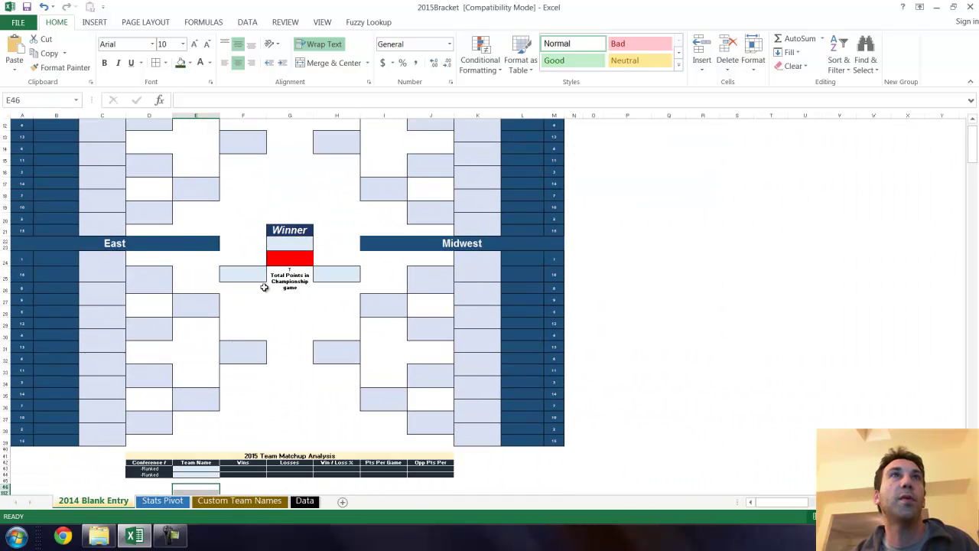
scroll(400, 444, "down", 2)
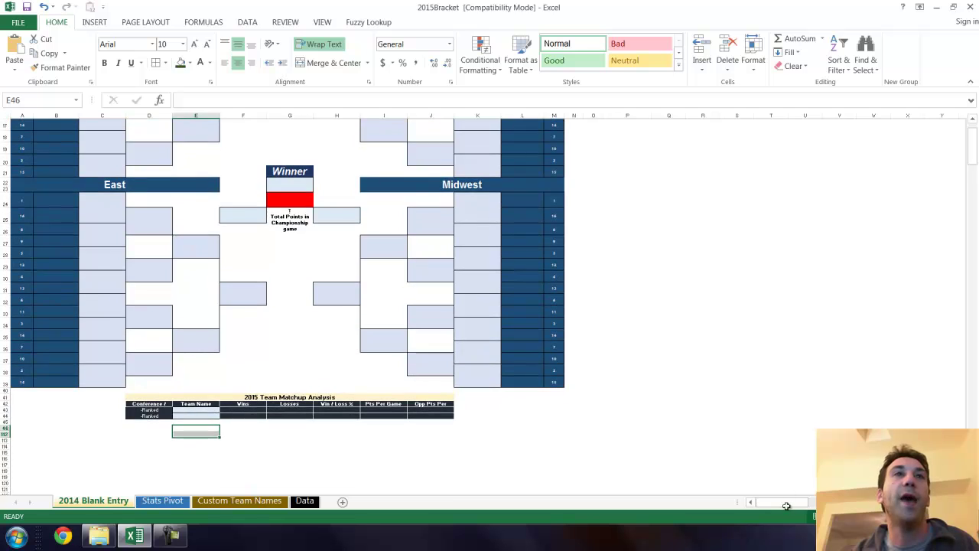
scroll(504, 407, "up", 1)
left_click_drag(776, 503, 615, 487)
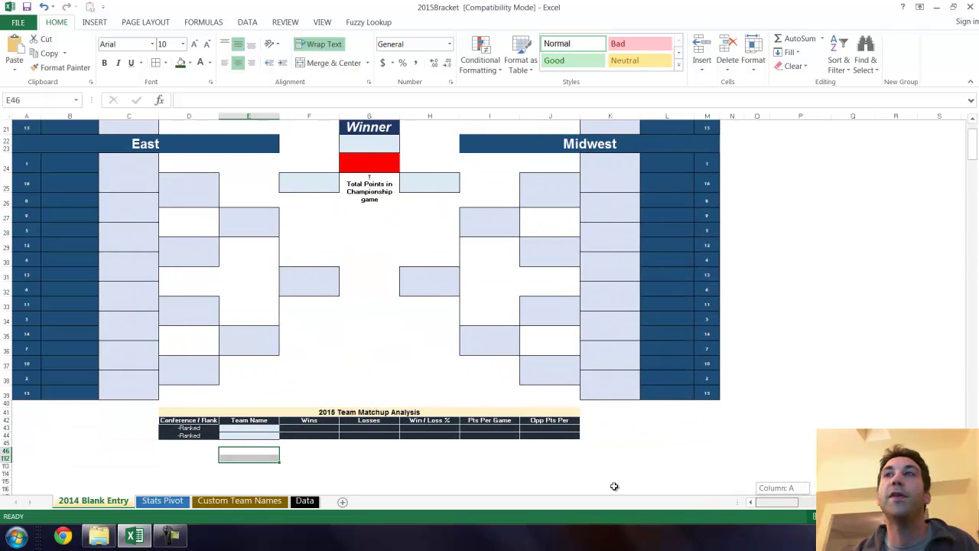
scroll(83, 280, "up", 7)
scroll(131, 393, "down", 13)
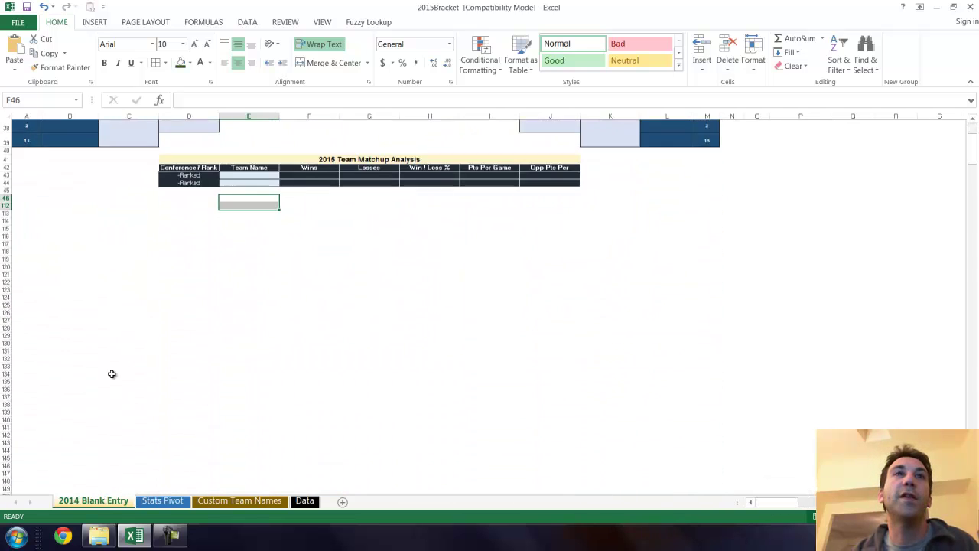
left_click_drag(5, 155, 9, 246)
right_click(46, 223)
left_click(115, 411)
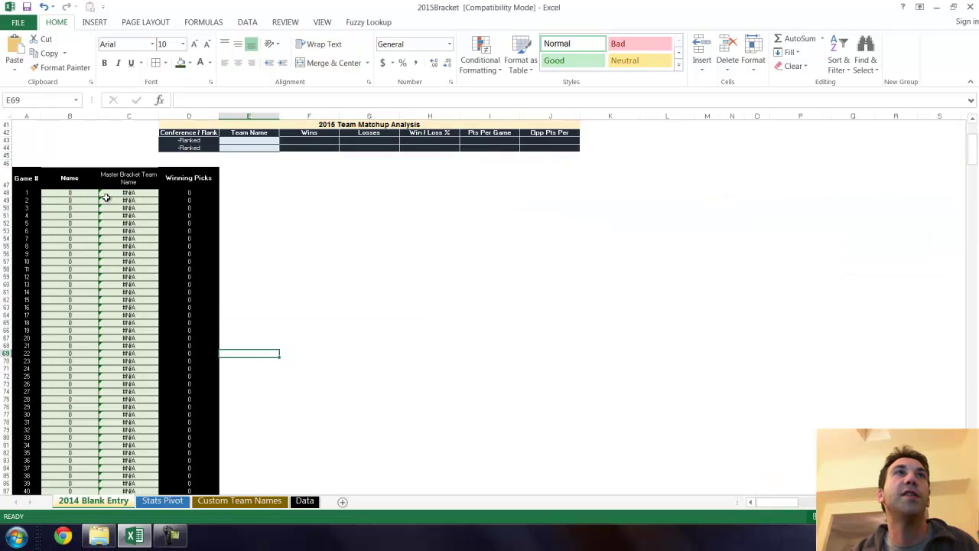
Step: Select the _APicks named range from the Name Box and copy it
left_click_drag(77, 195, 141, 329)
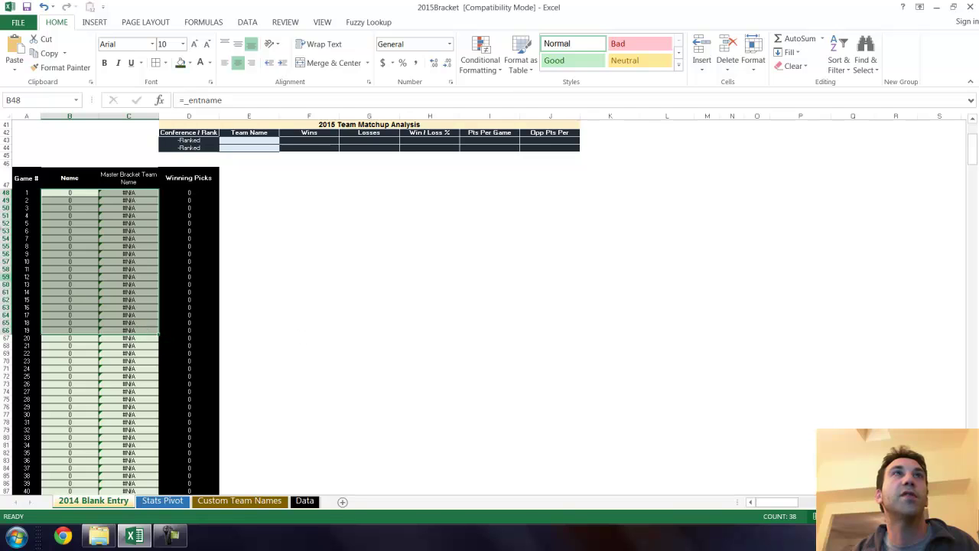
left_click(76, 101)
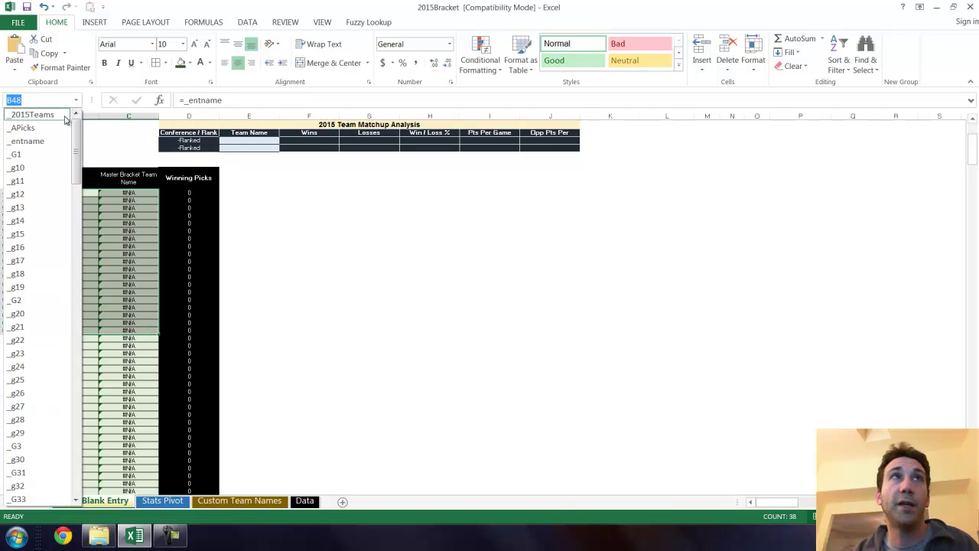
left_click(31, 128)
scroll(196, 422, "down", 5)
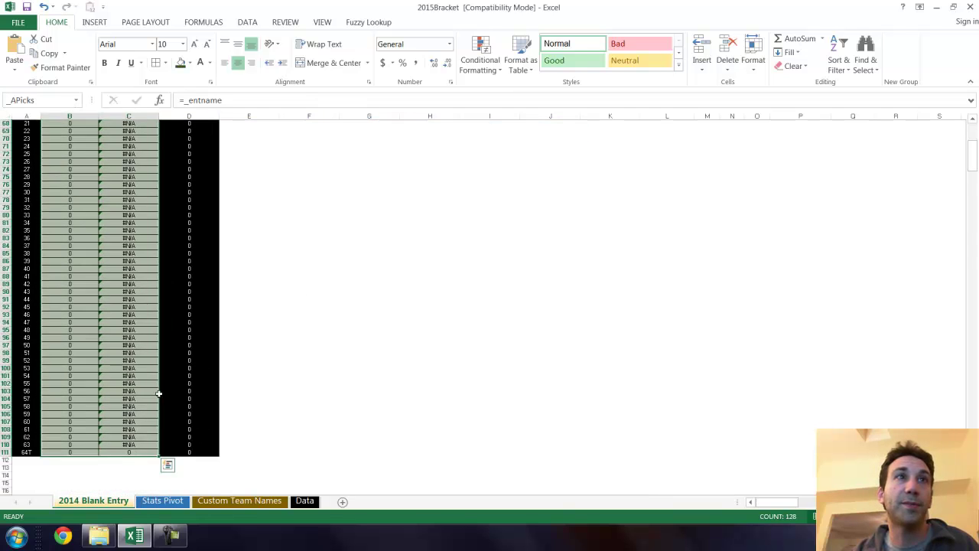
right_click(141, 373)
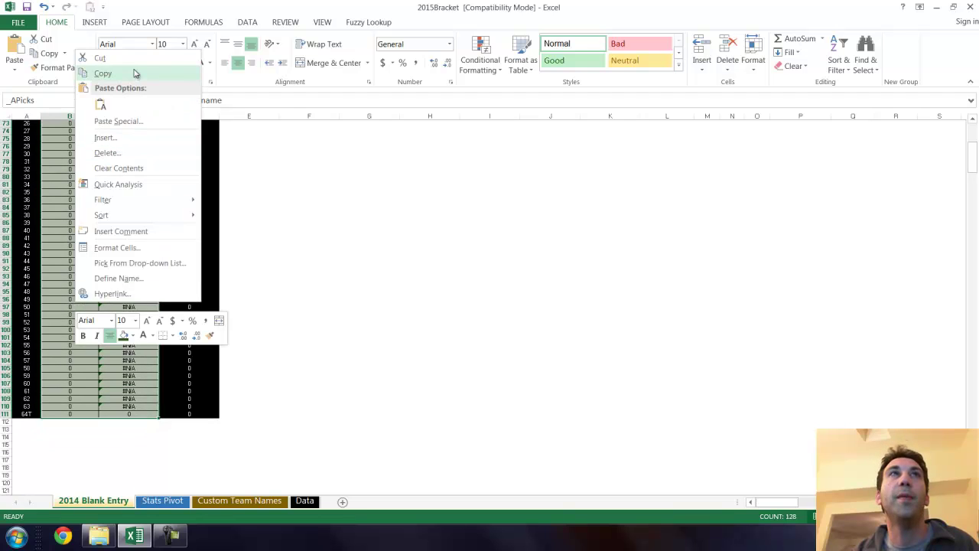
left_click(133, 72)
scroll(418, 364, "up", 10)
left_click(418, 364)
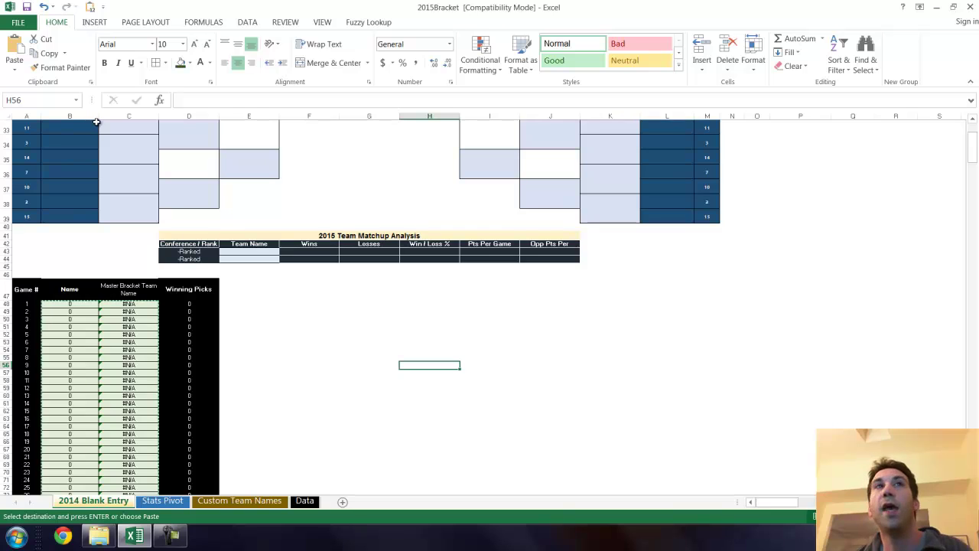
Step: Scroll over the bracket, select the row 3 contact line, then return to Stats Pivot
scroll(381, 356, "up", 7)
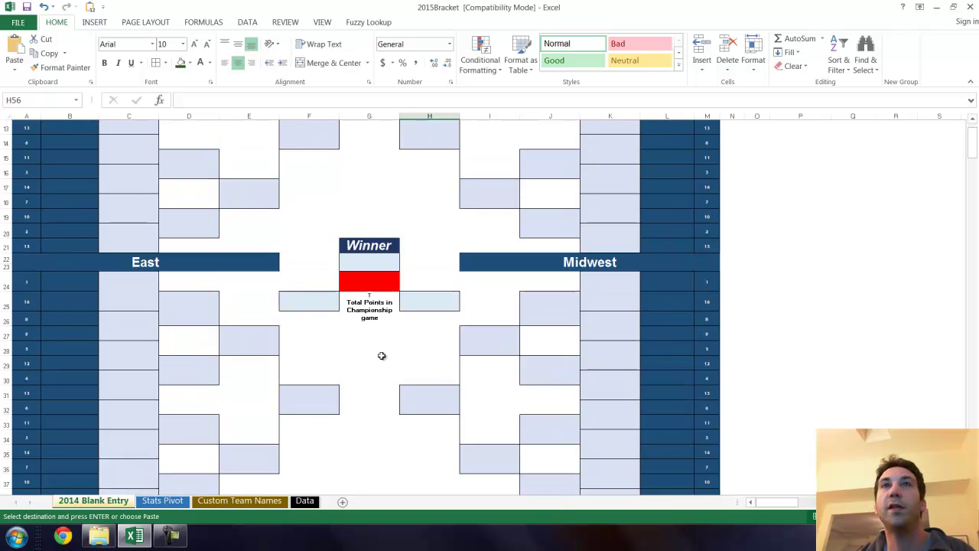
scroll(381, 356, "up", 4)
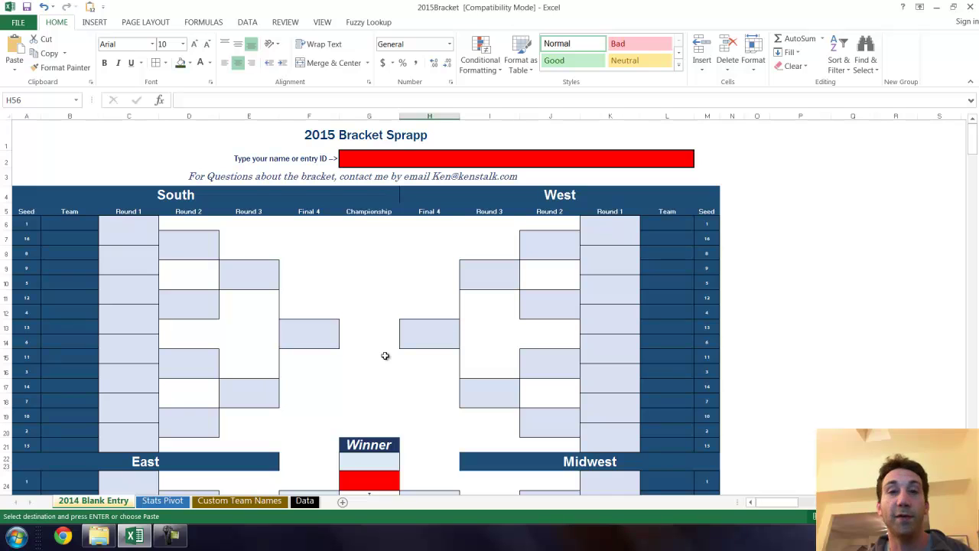
scroll(402, 298, "down", 8)
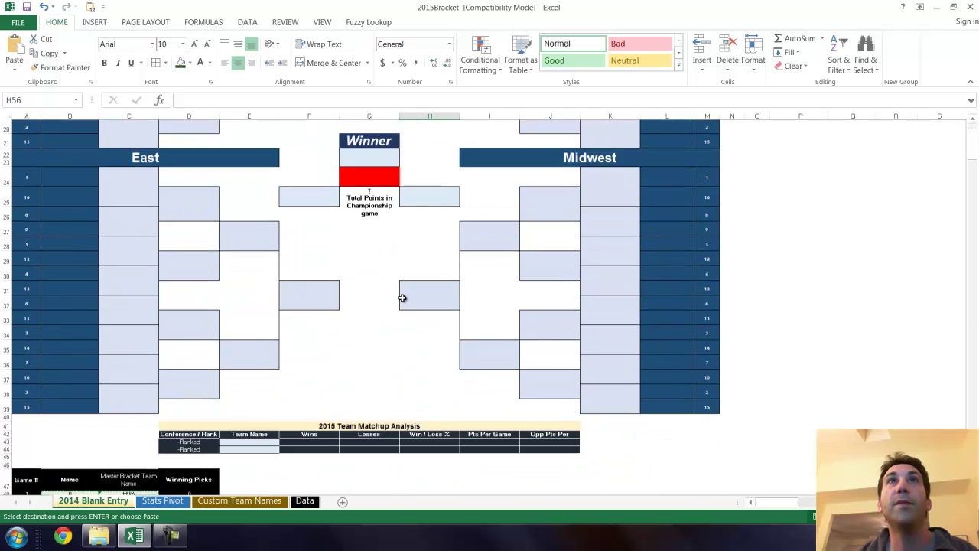
scroll(414, 296, "up", 3)
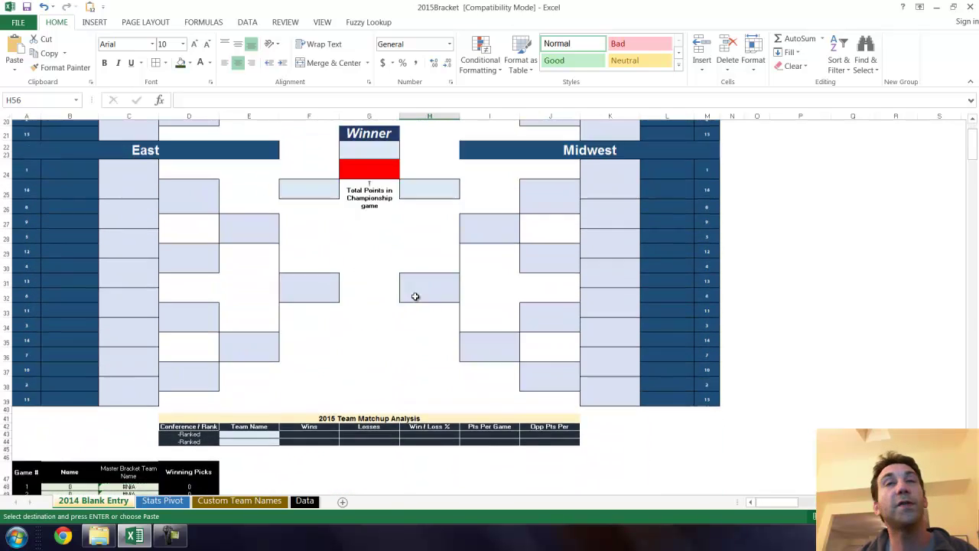
scroll(415, 296, "up", 5)
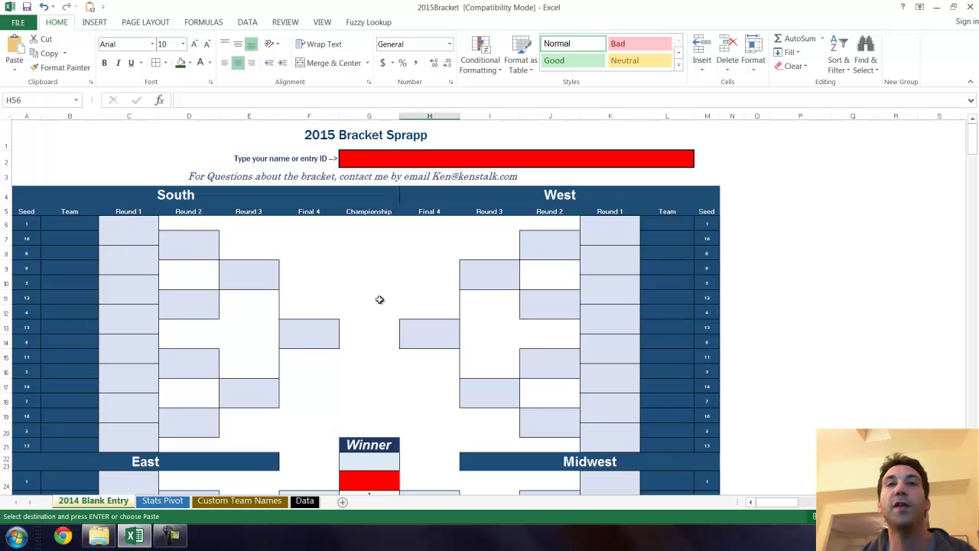
left_click(465, 175)
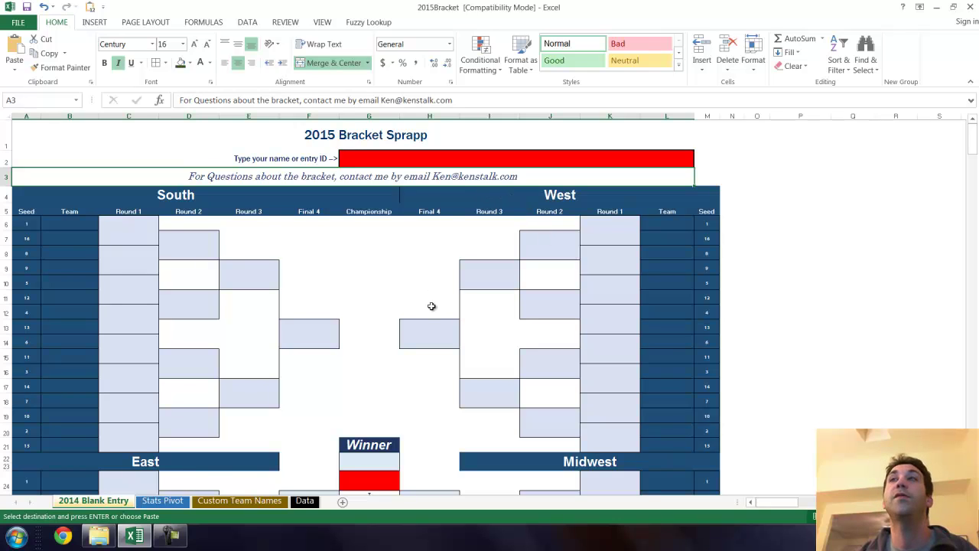
left_click(239, 502)
left_click(172, 501)
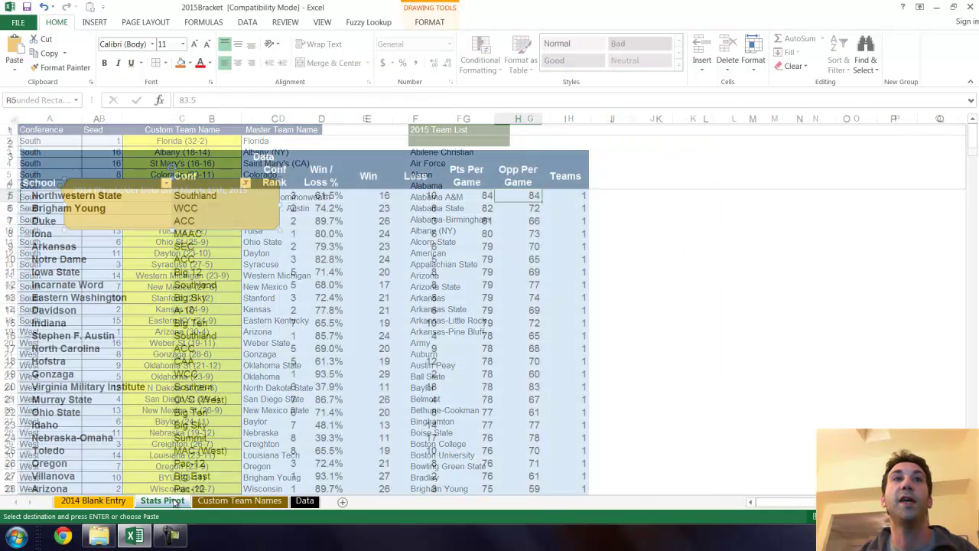